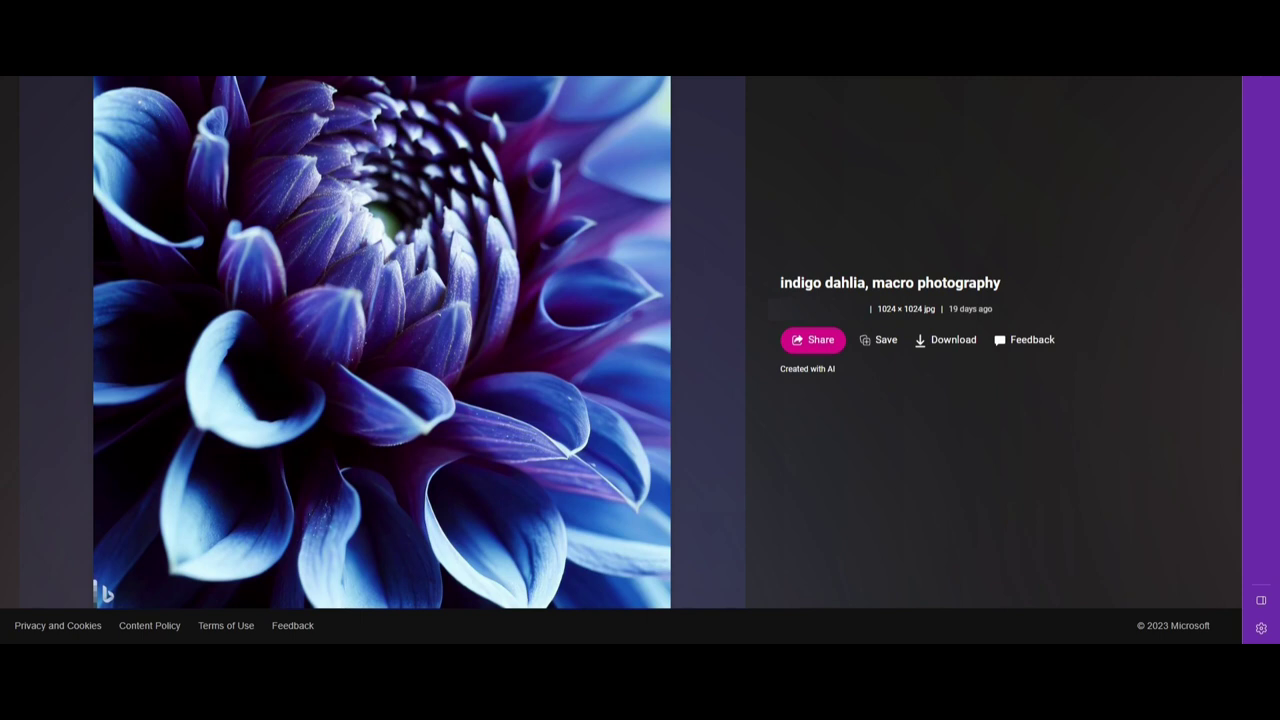
Browse the Explore ideas gallery, enlarging sample images such as the surrealist lemon, wolf, eye makeup, lavender cocktail and fruit bowl
{"action": "key", "text": "alt+Left"}
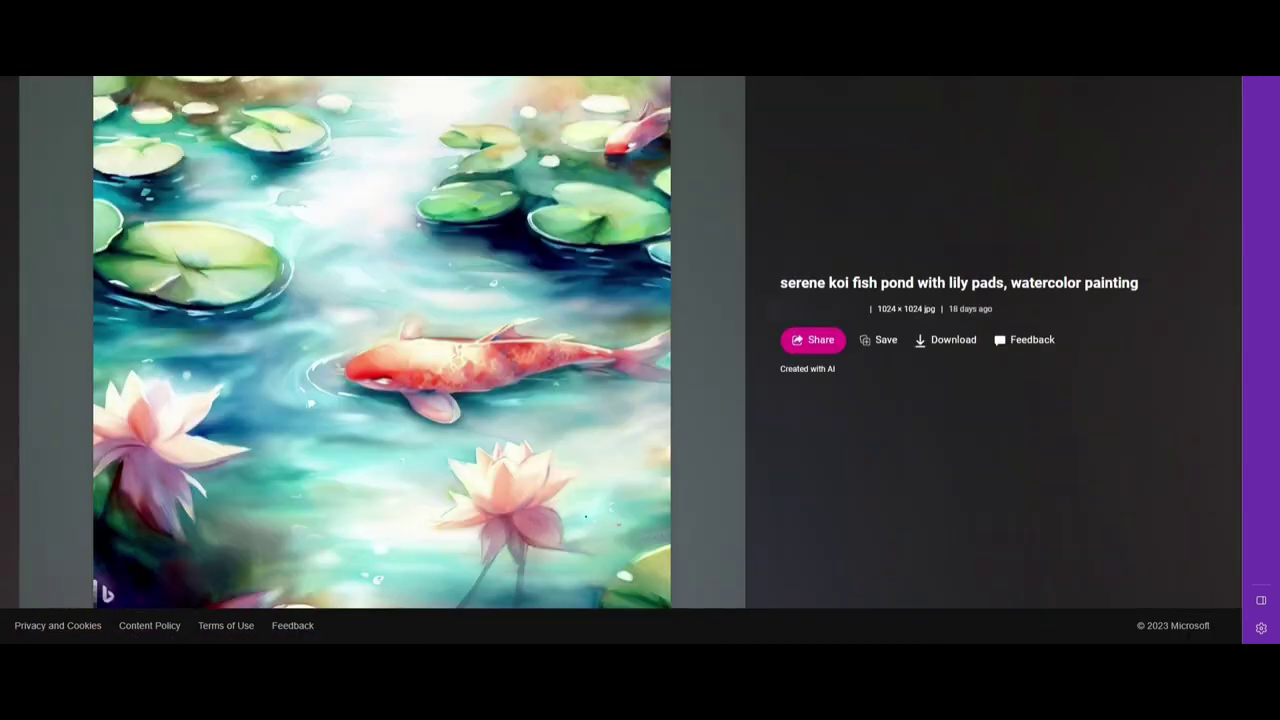
{"action": "key", "text": "Escape"}
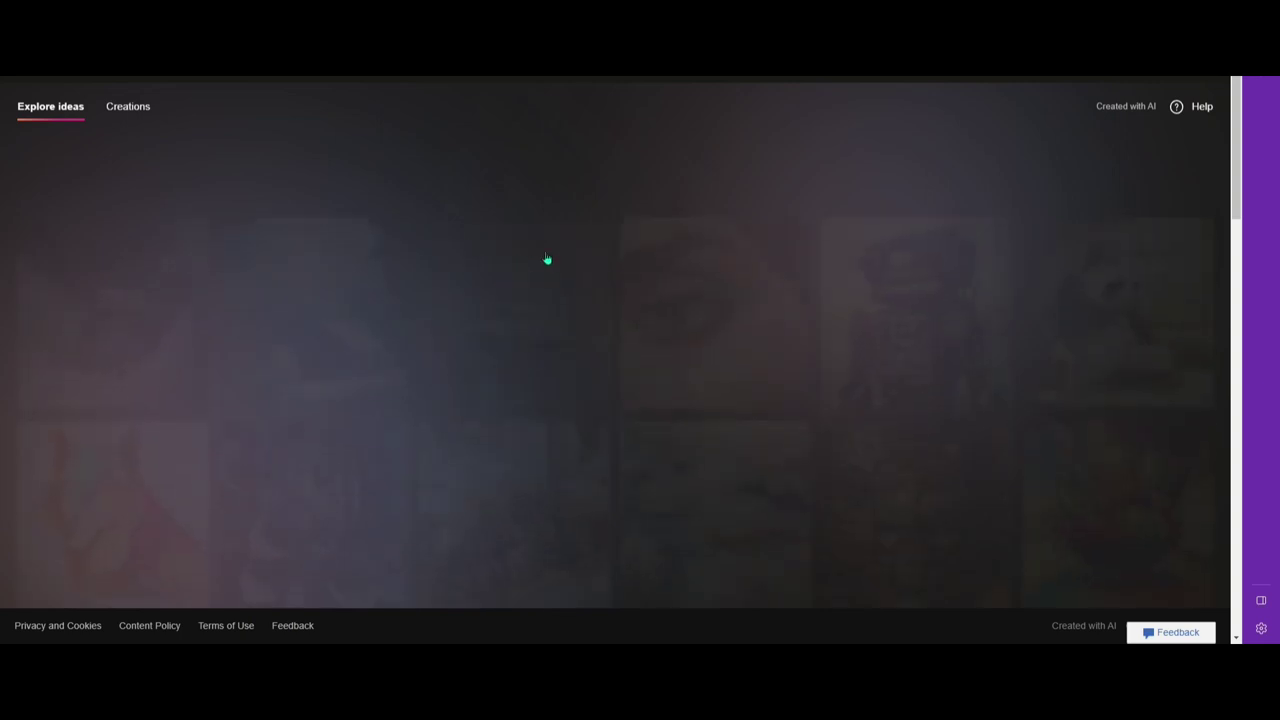
{"action": "scroll", "coordinate": [785, 262], "scroll_direction": "down", "scroll_amount": 4}
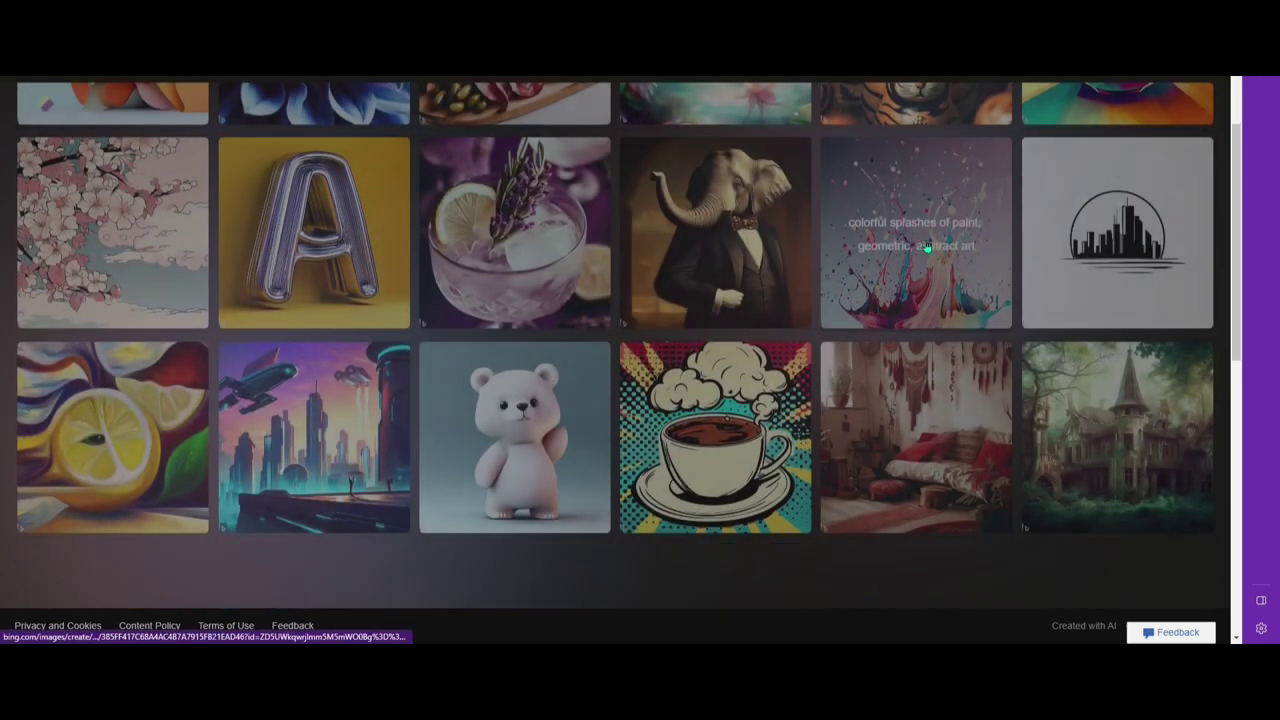
{"action": "left_click", "coordinate": [158, 394]}
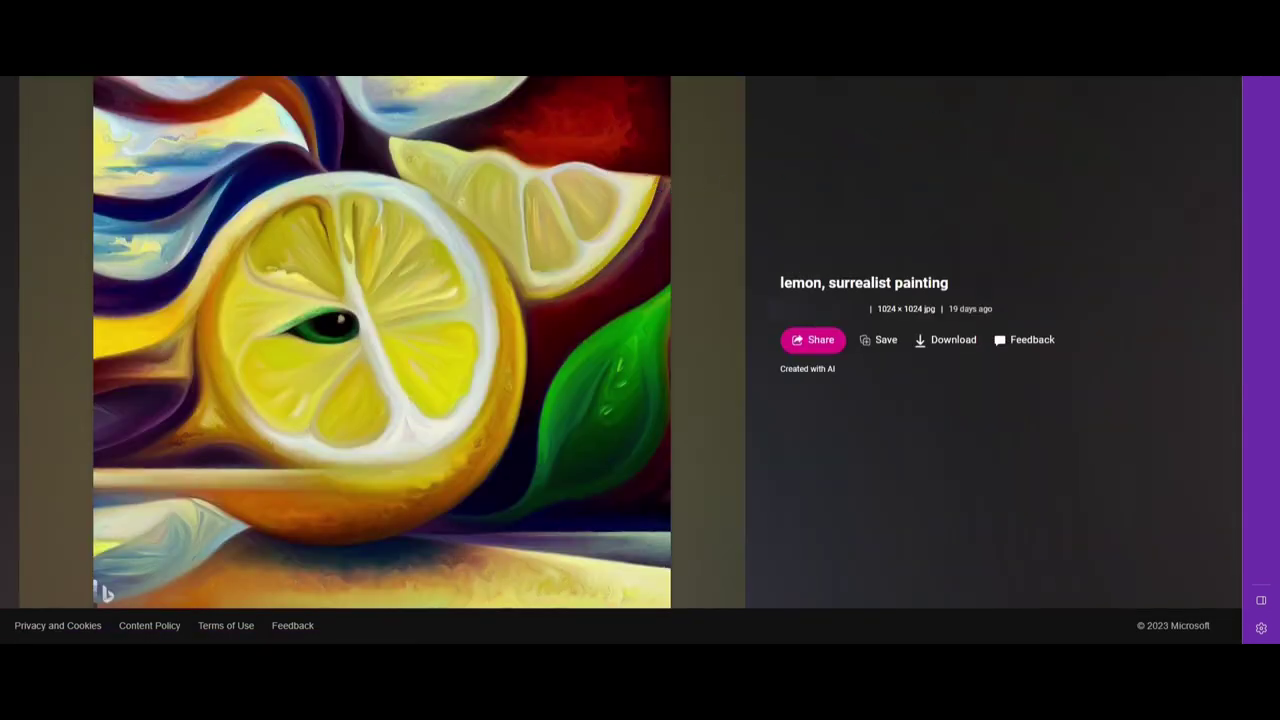
{"action": "key", "text": "Escape"}
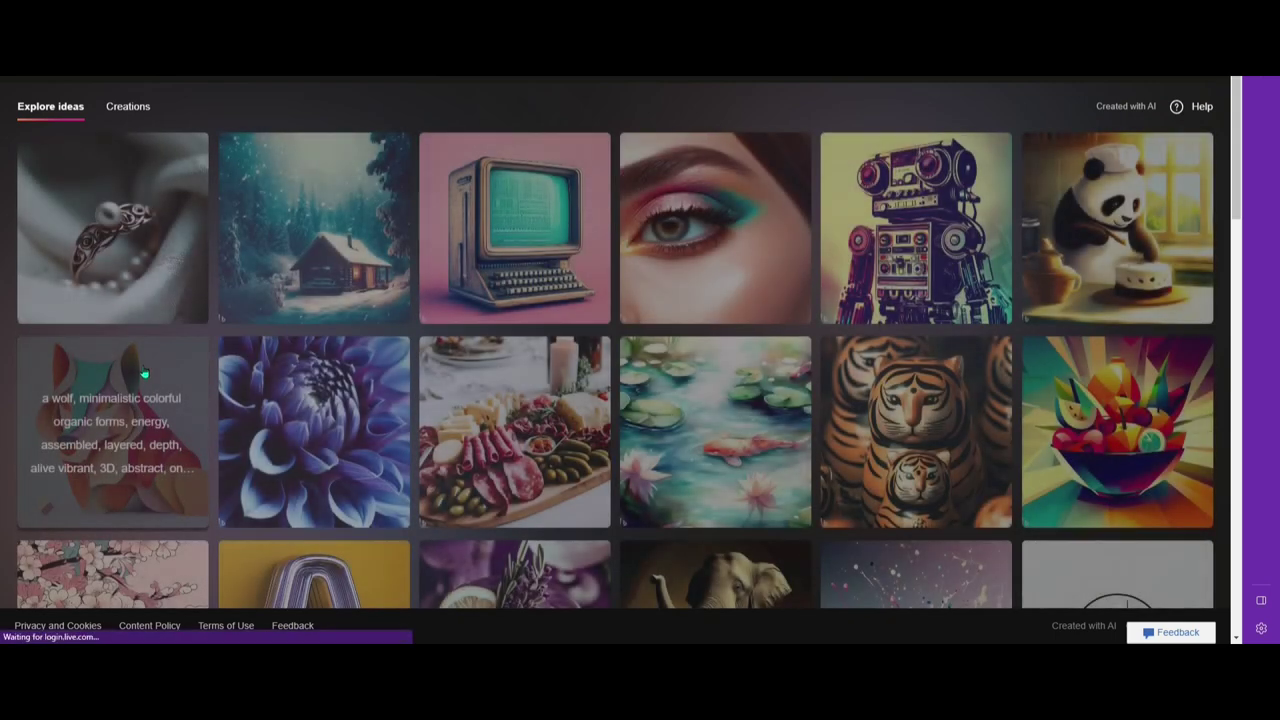
{"action": "left_click", "coordinate": [143, 374]}
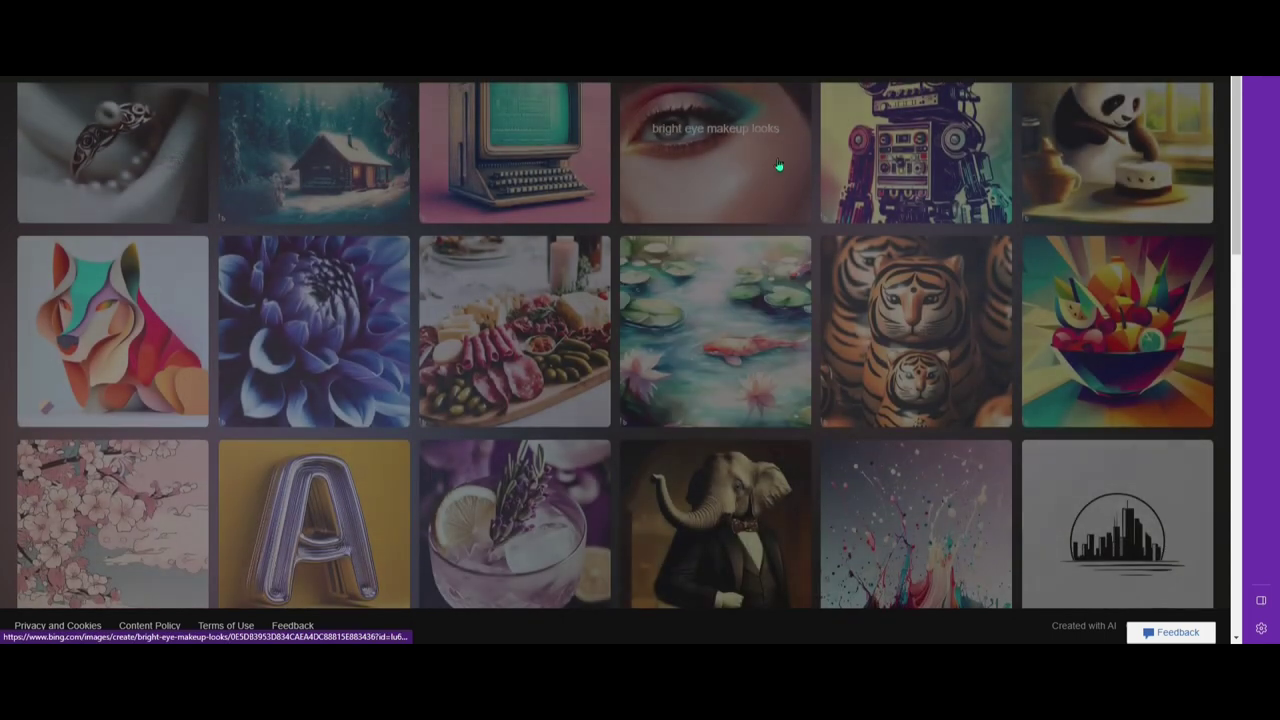
{"action": "left_click", "coordinate": [769, 157]}
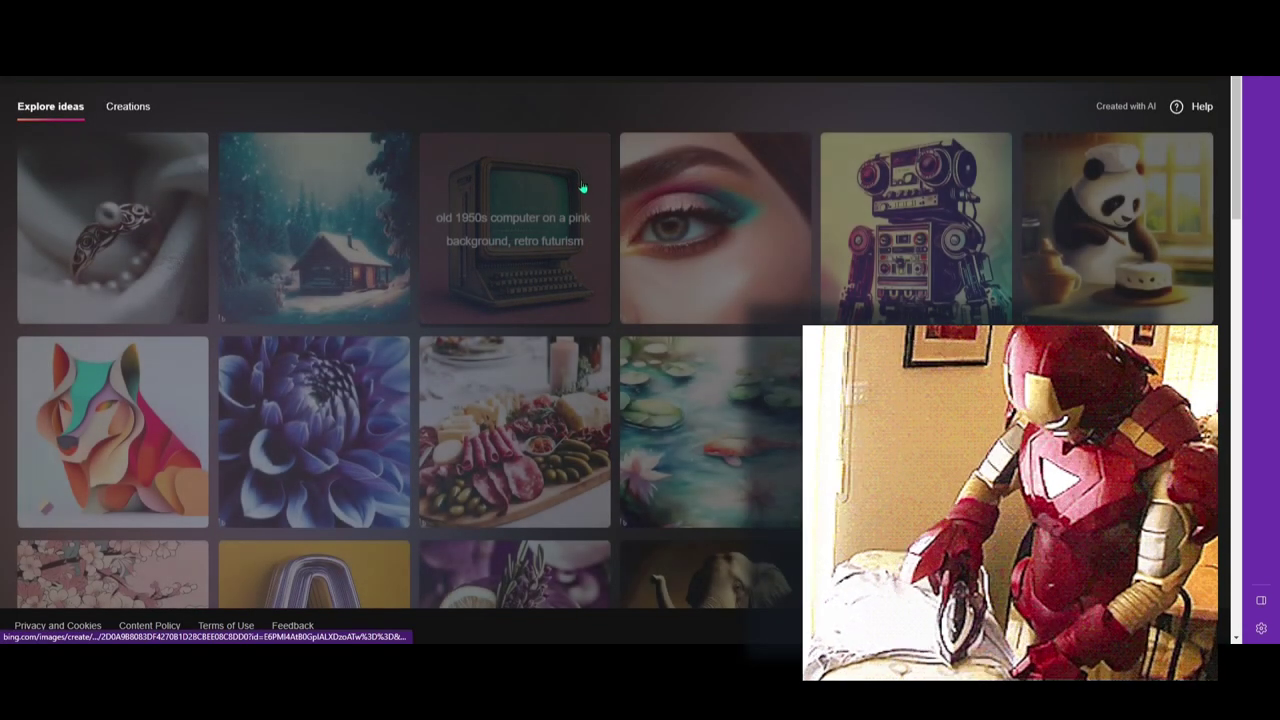
{"action": "scroll", "coordinate": [568, 188], "scroll_direction": "down", "scroll_amount": 2}
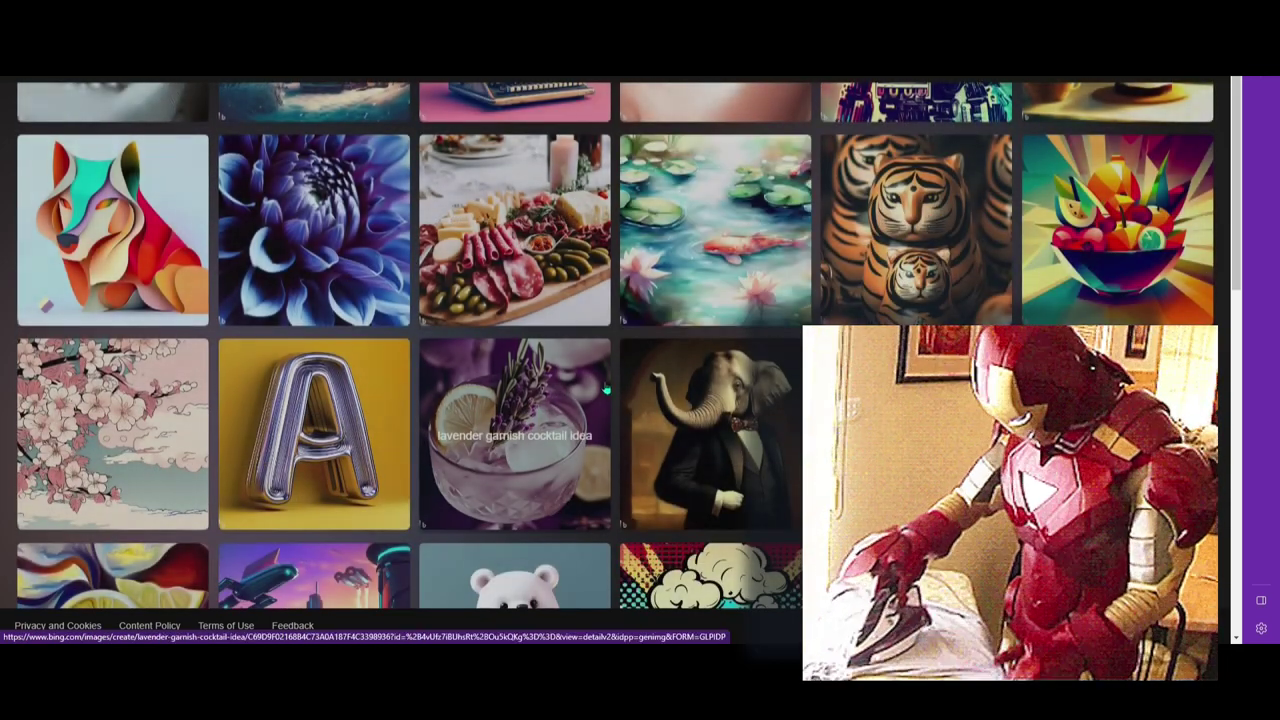
{"action": "left_click", "coordinate": [492, 368]}
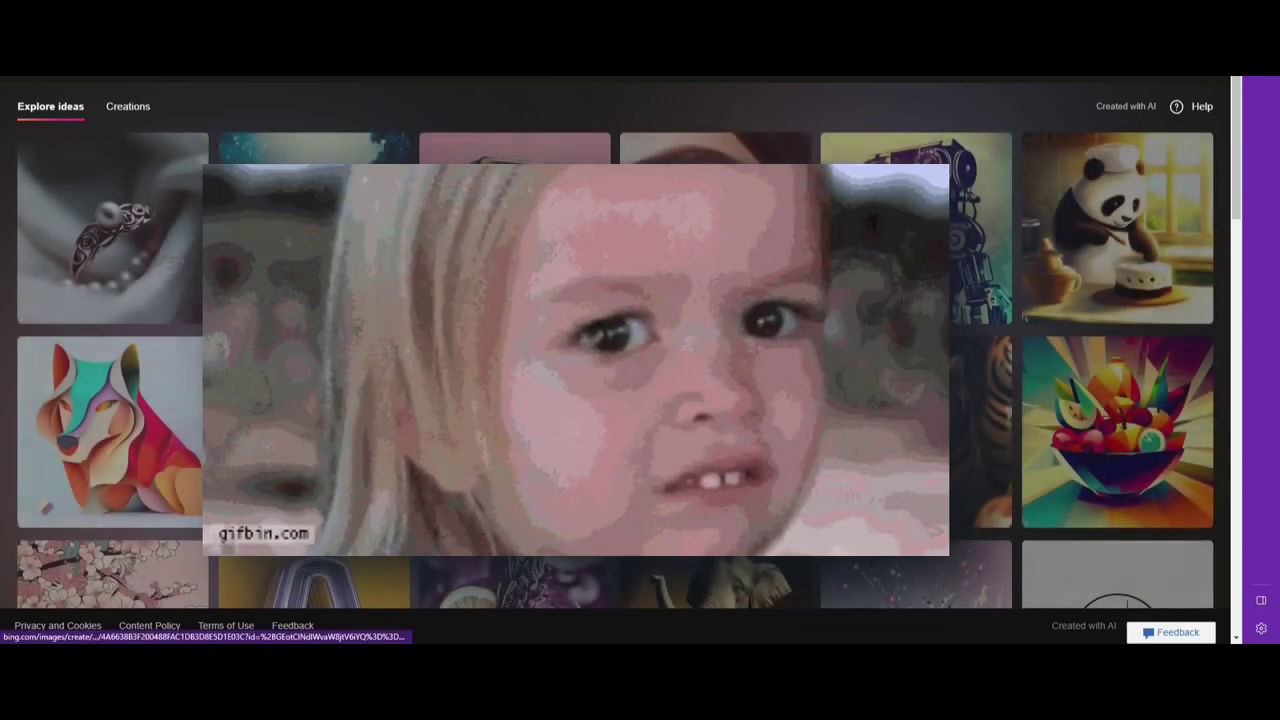
{"action": "scroll", "coordinate": [620, 360], "scroll_direction": "down", "scroll_amount": 1}
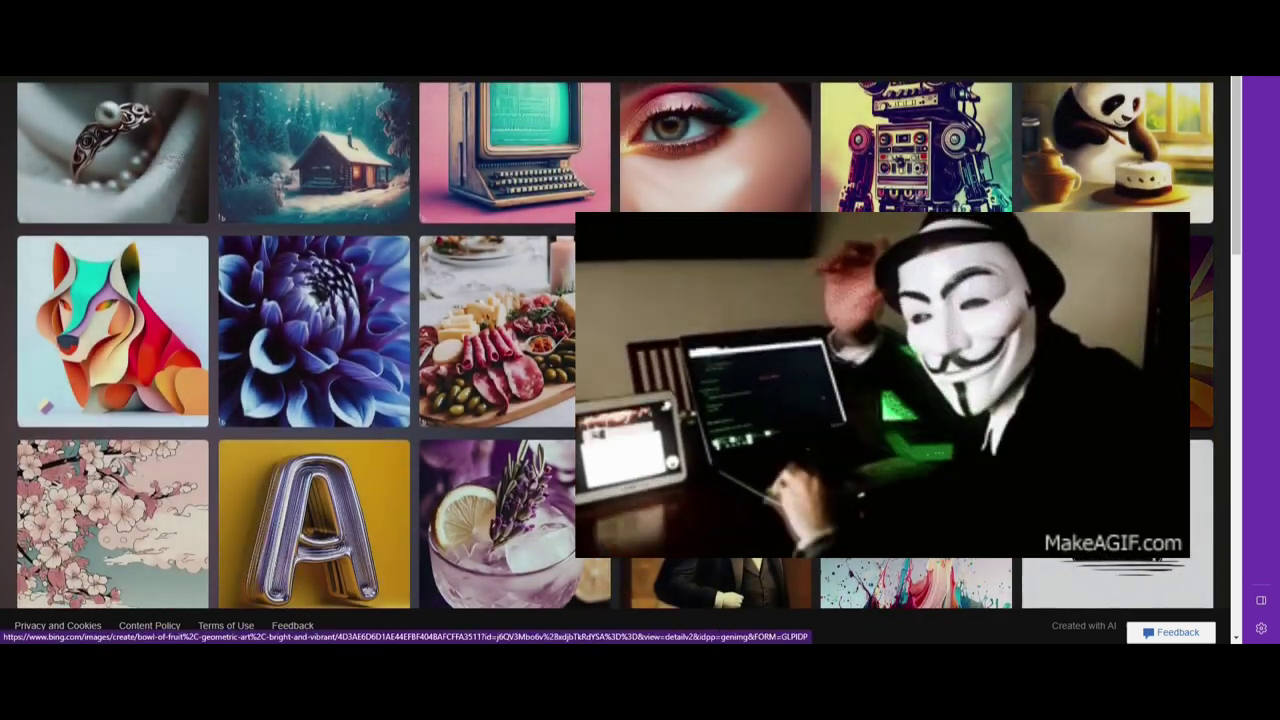
{"action": "left_click", "coordinate": [1100, 330]}
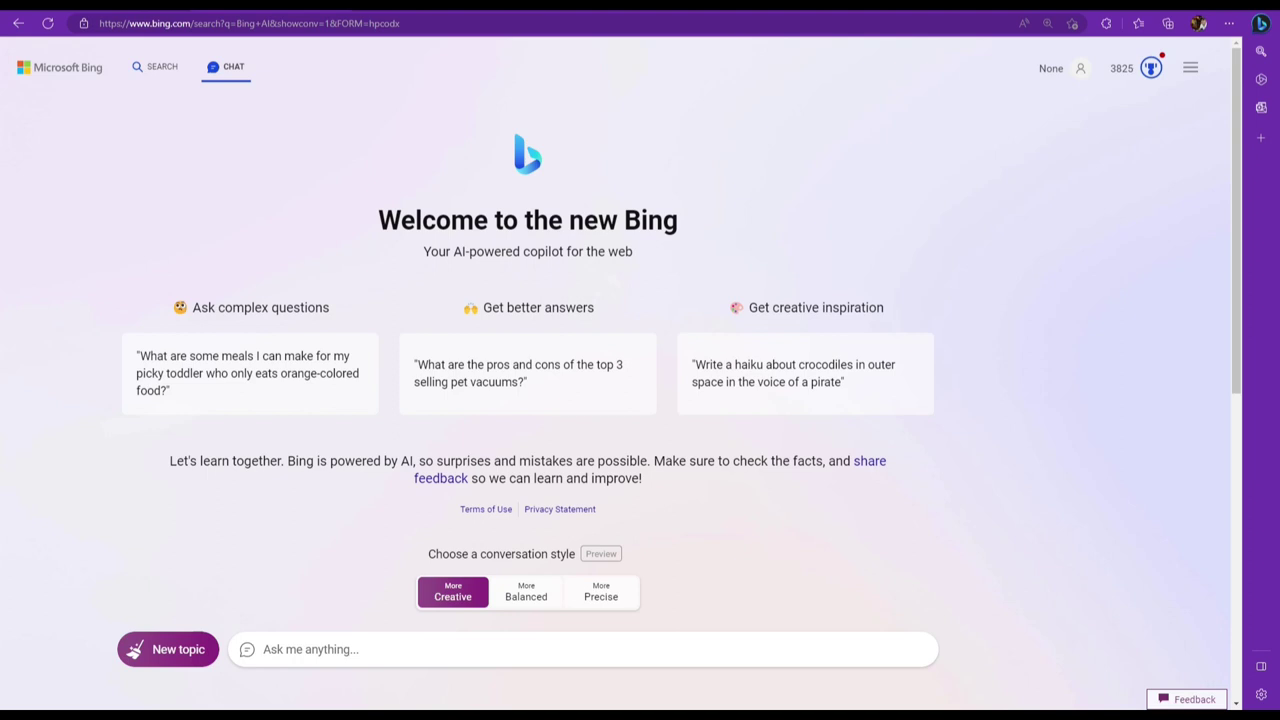
Ask the Bing chat to create a landscape painted by picasso and tim burton on a moonlit night
{"action": "left_click", "coordinate": [1261, 23]}
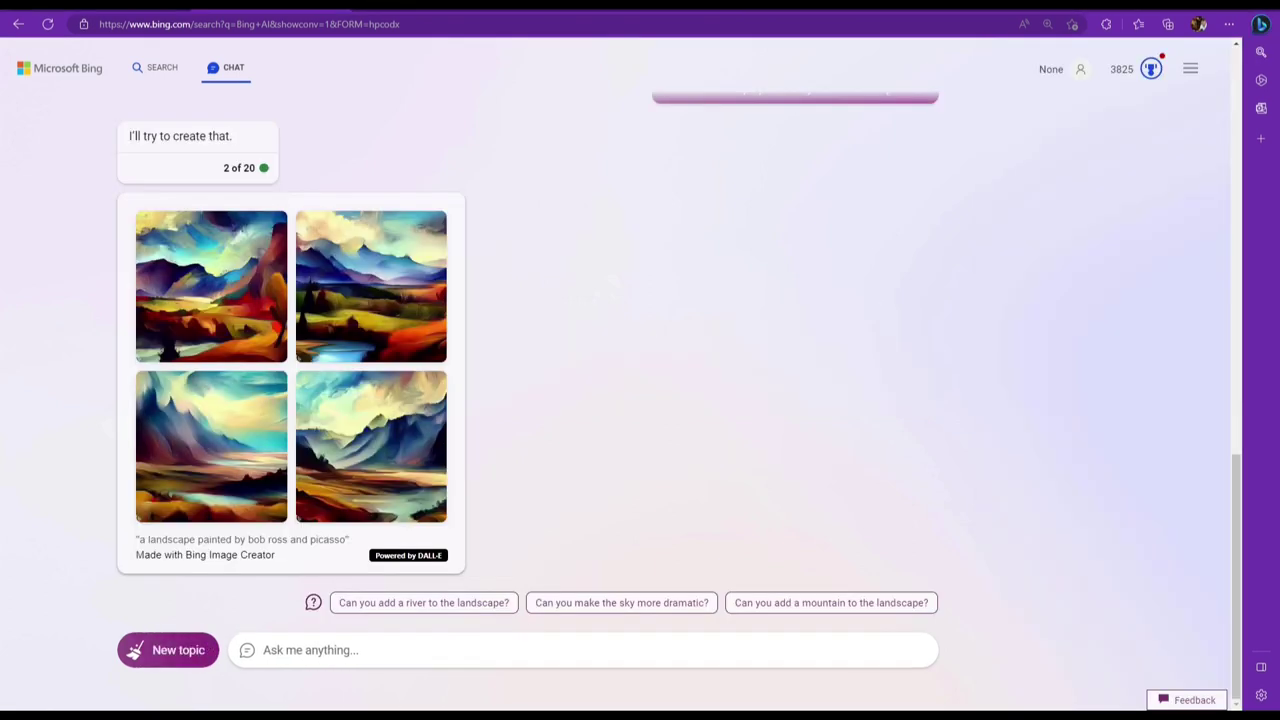
{"action": "left_click", "coordinate": [386, 652]}
{"action": "type", "text": "create "}
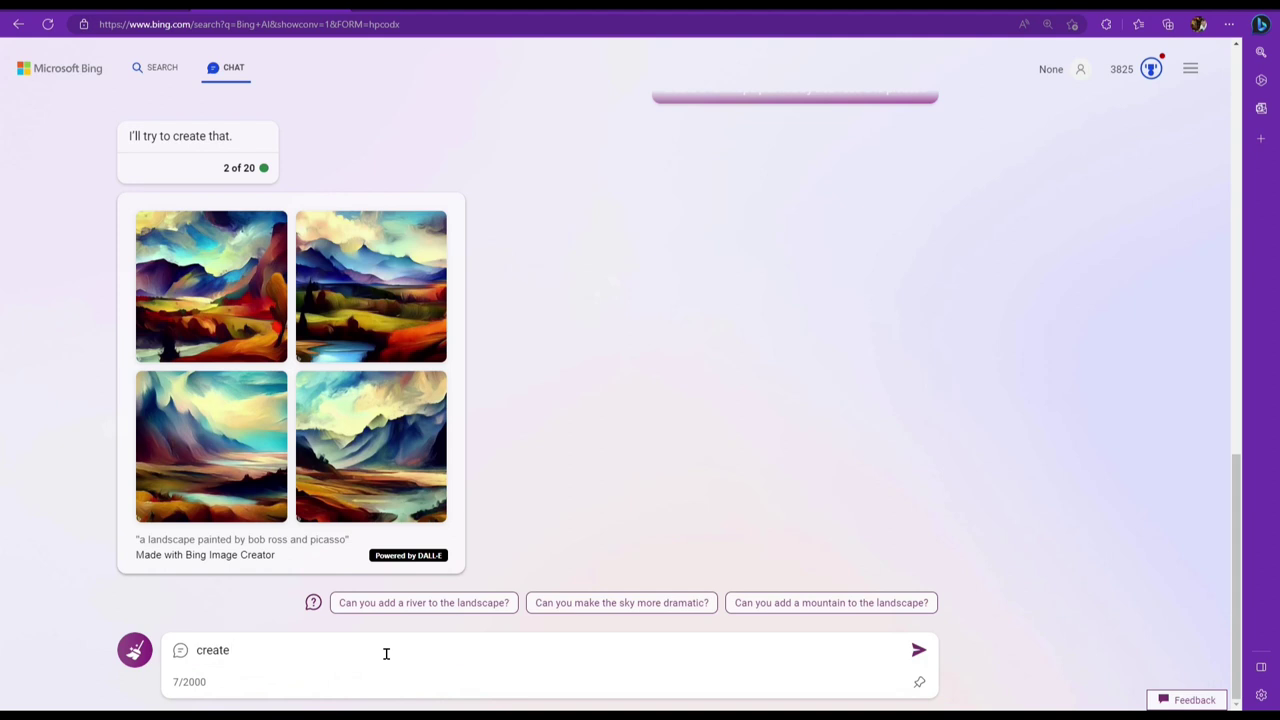
{"action": "type", "text": "a landscape painted by picasso and tim burton on a moonlit night"}
{"action": "key", "text": "Return"}
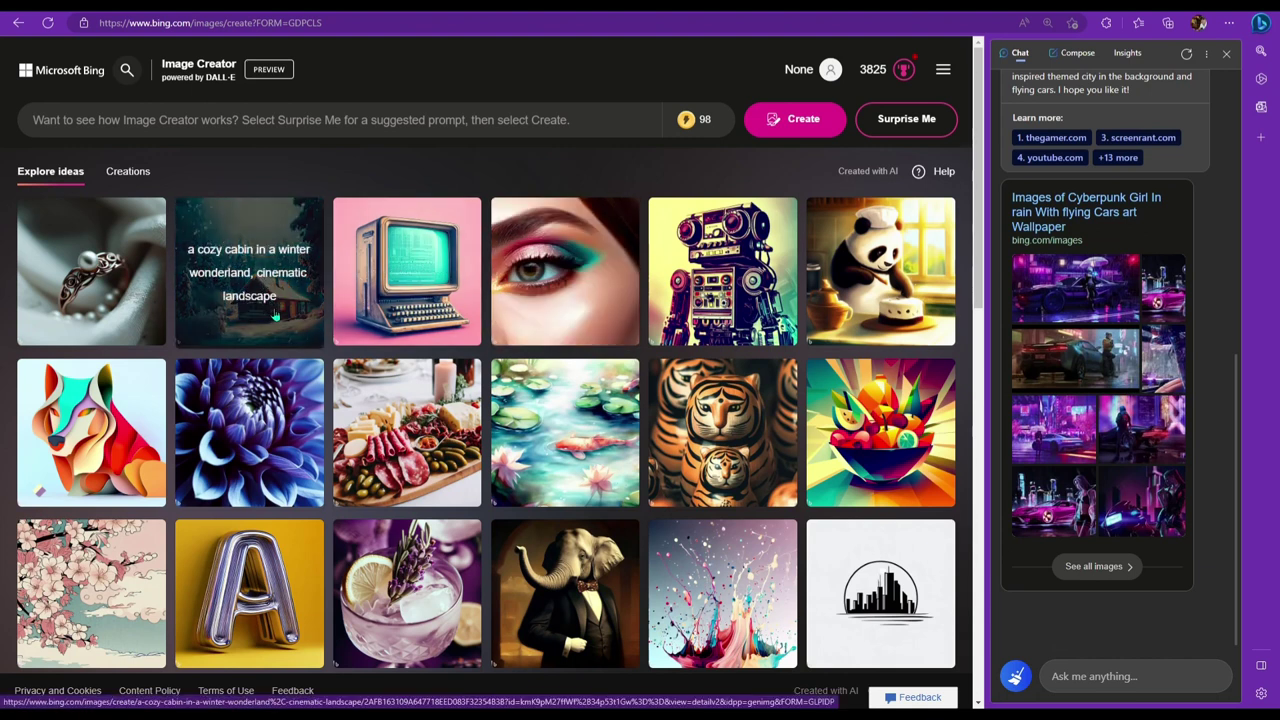
Generate Image Creator images from the copied prompt for a cyberpunk themed girl standing in the rain in a crowded city, staring directly at the camera, full body
{"action": "mouse_move", "coordinate": [689, 121]}
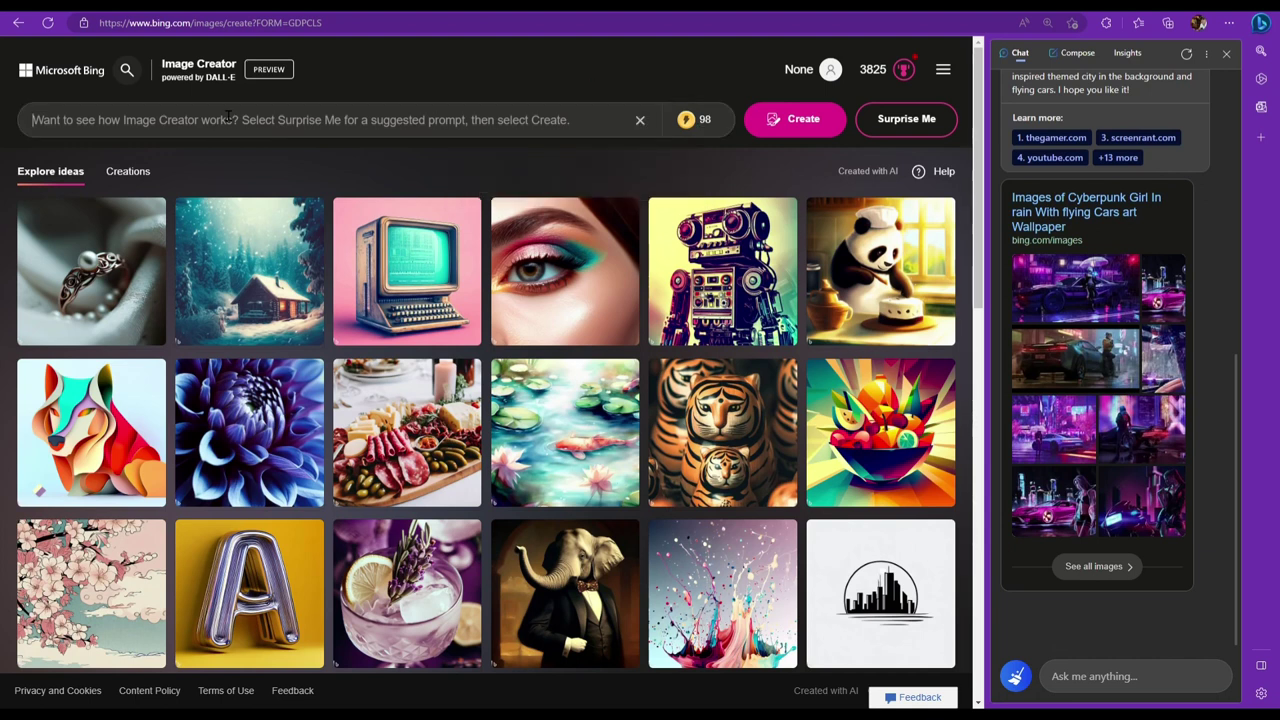
{"action": "left_click", "coordinate": [386, 121]}
{"action": "key", "text": "ctrl+v"}
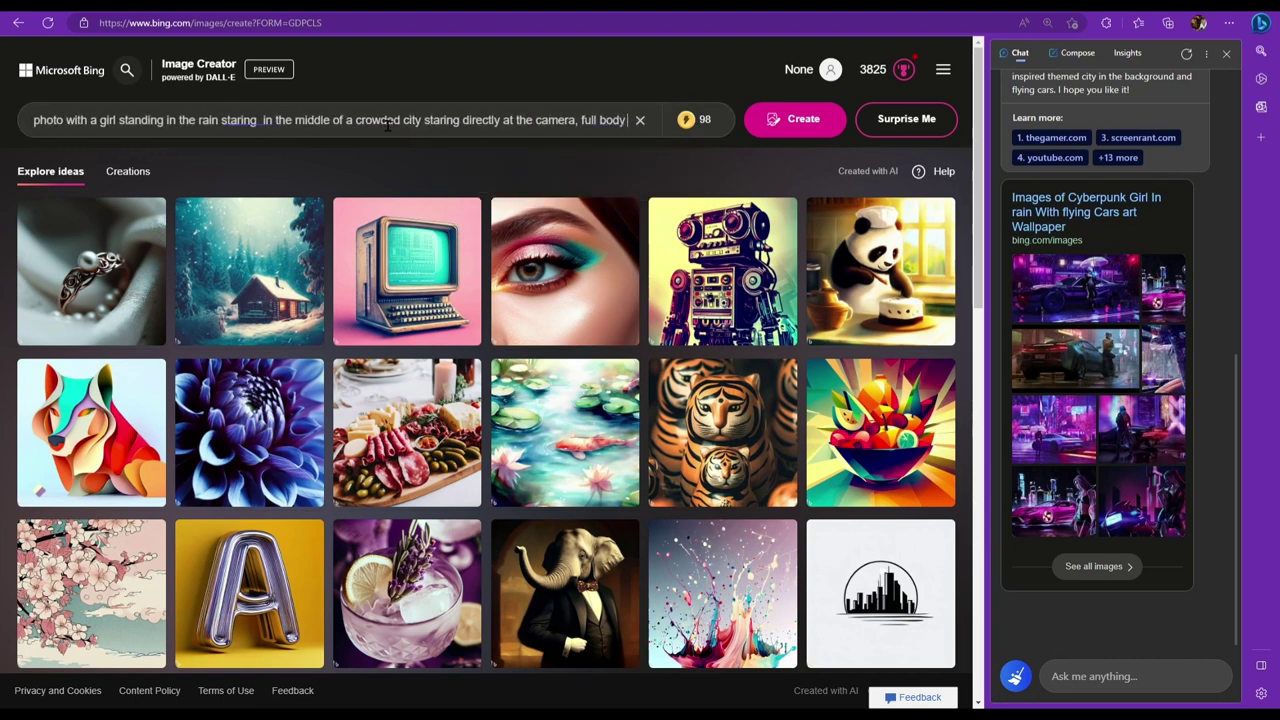
{"action": "left_click", "coordinate": [793, 119]}
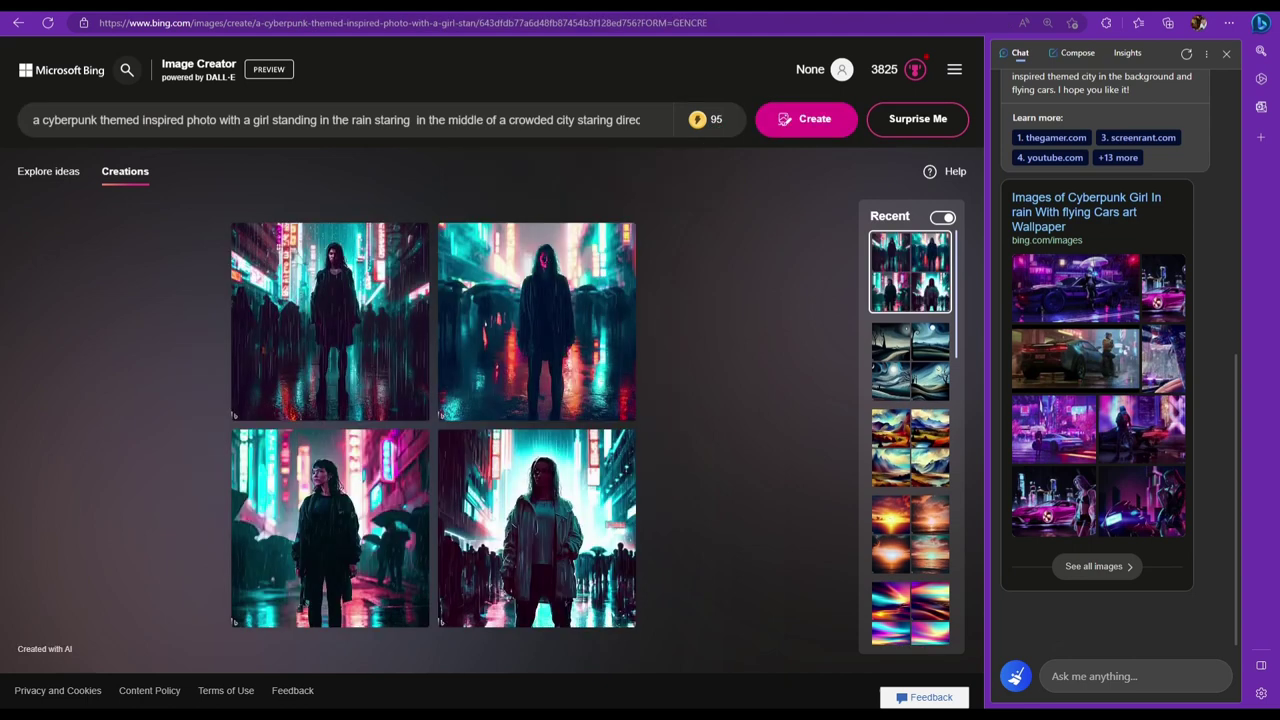
Enlarge the generated cyberpunk girl images one after another to inspect them, closing each view
{"action": "left_click", "coordinate": [330, 320]}
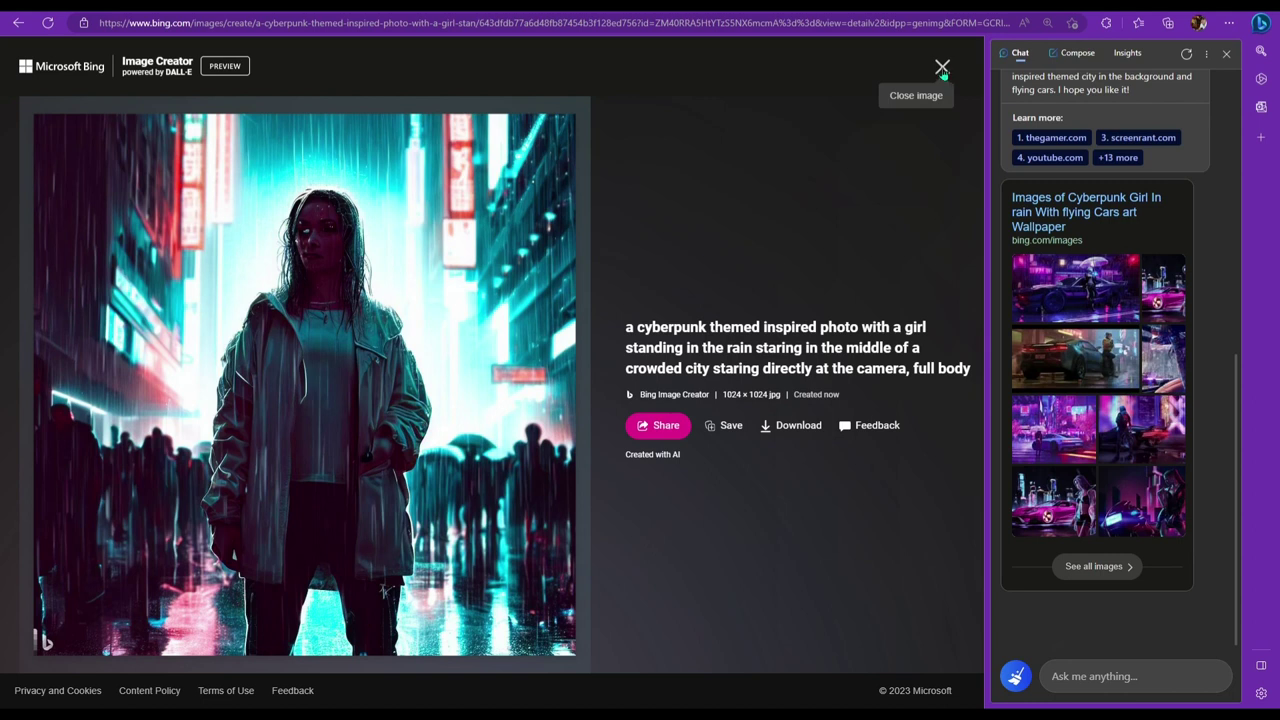
{"action": "left_click", "coordinate": [943, 68]}
{"action": "left_click", "coordinate": [560, 311]}
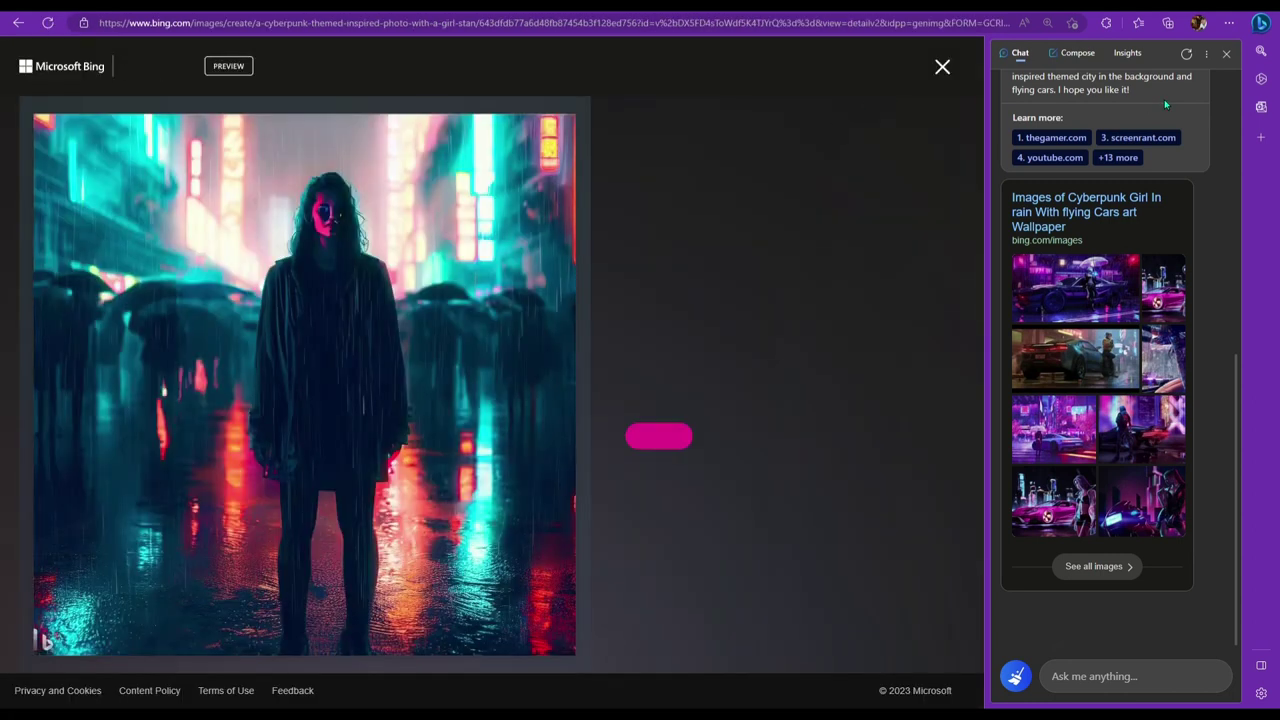
{"action": "left_click", "coordinate": [943, 68]}
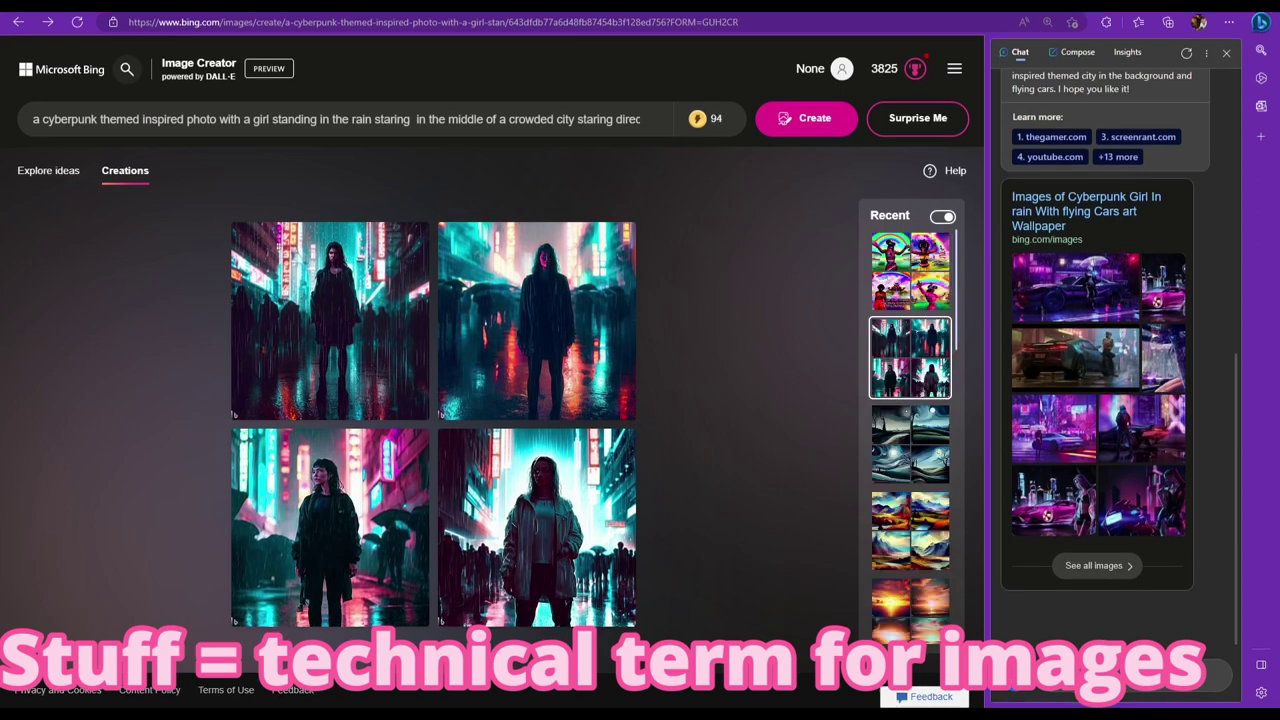
Replace the cyberpunk prompt with a suggested surprise prompt and generate images from it
{"action": "left_click", "coordinate": [917, 118]}
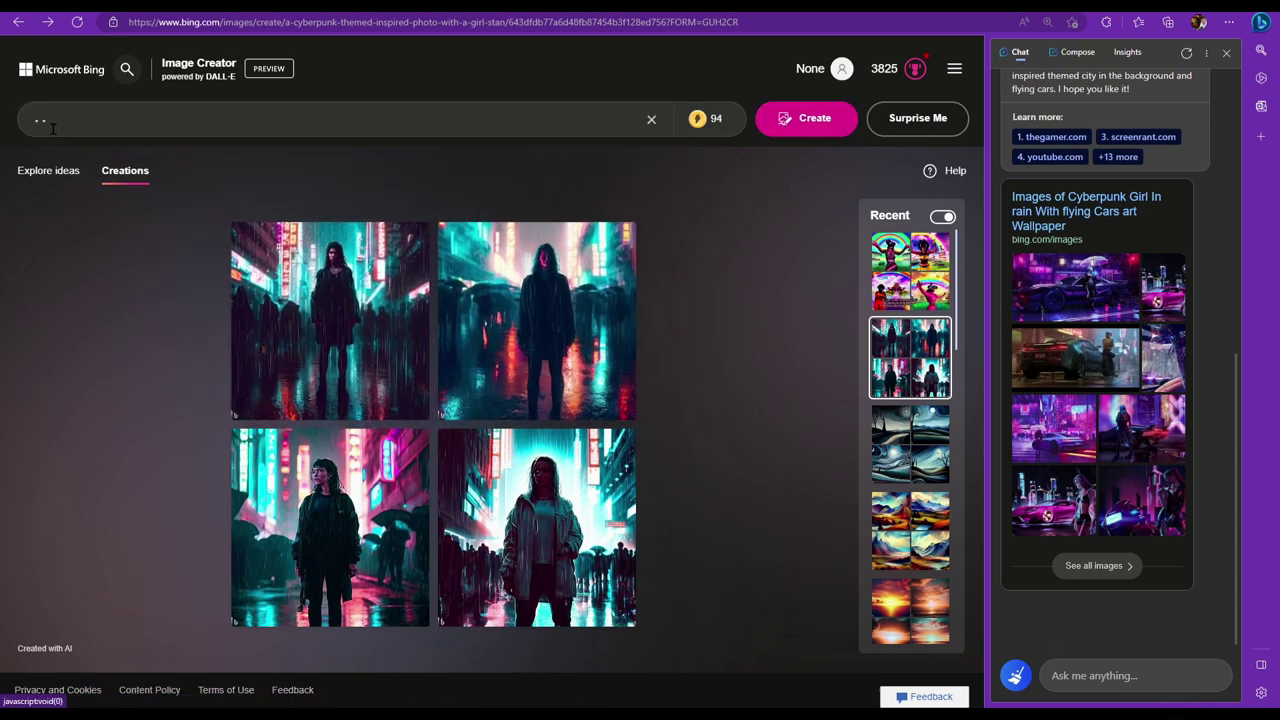
{"action": "mouse_move", "coordinate": [711, 121]}
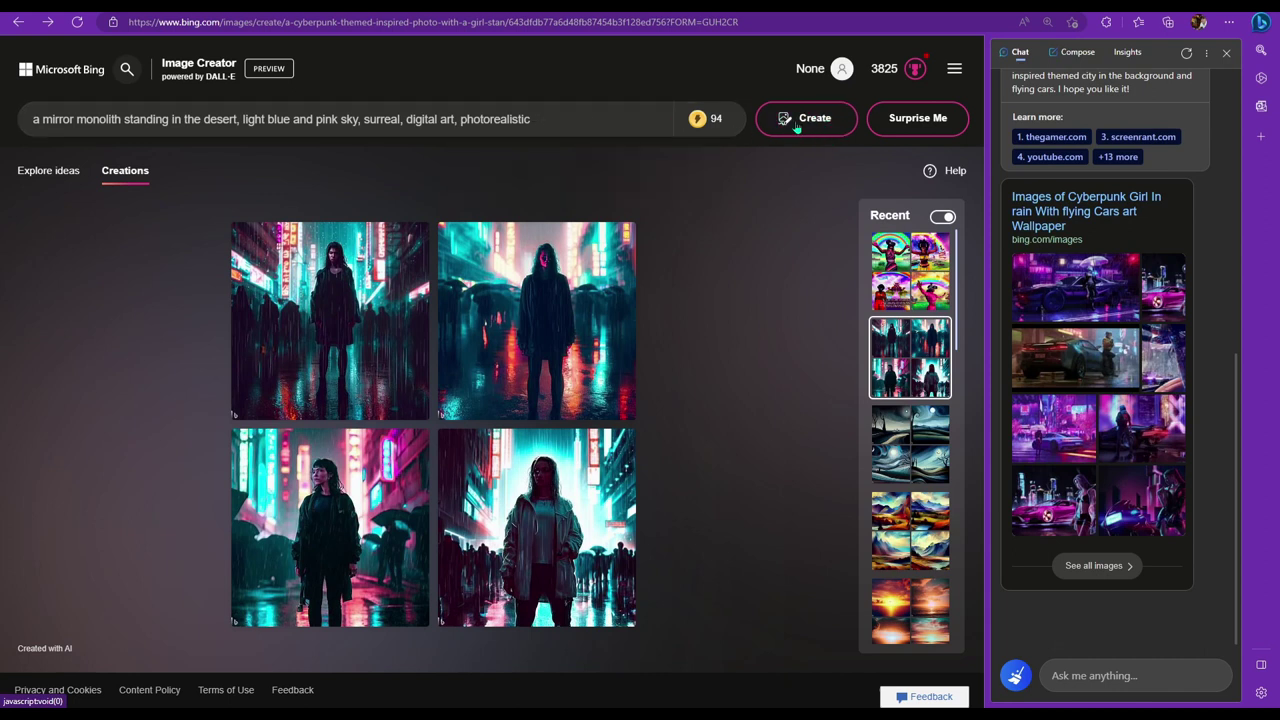
{"action": "left_click", "coordinate": [822, 127]}
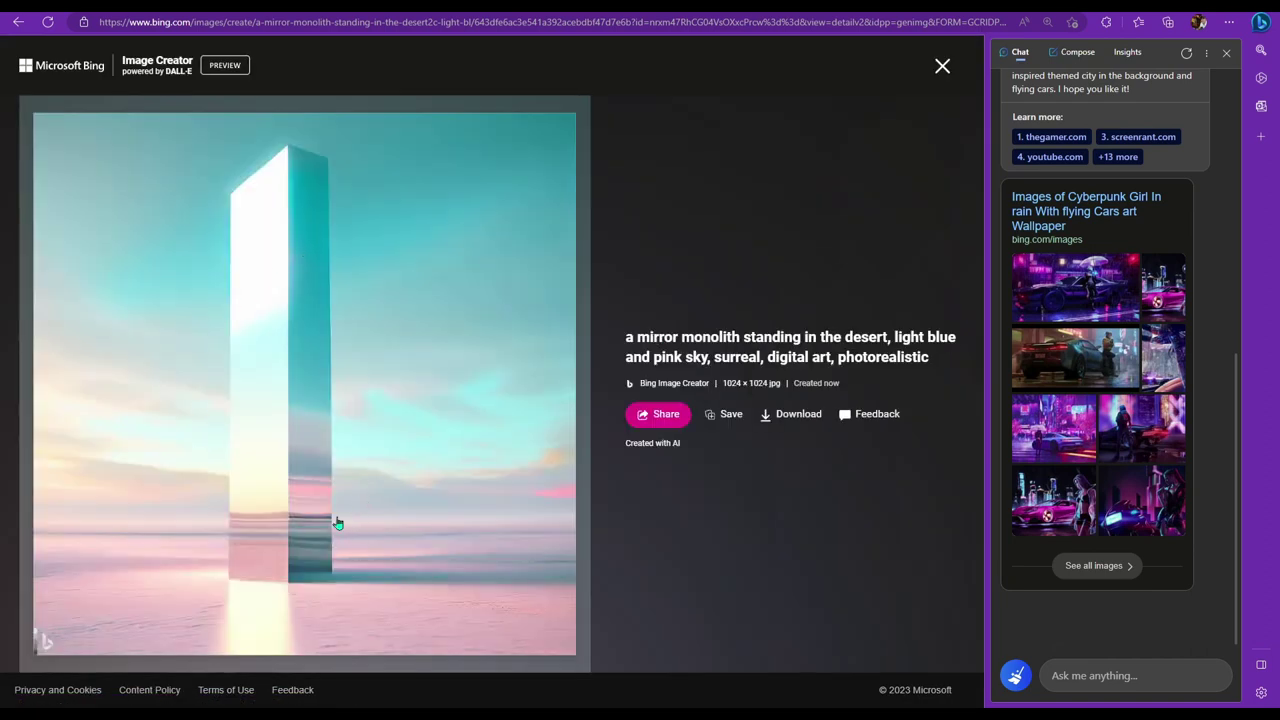
Close the enlarged monolith image and generate images of a boy wearing a yellow rain coat holding a red ballon in front of a smokey volcano, digital art
{"action": "left_click", "coordinate": [943, 68]}
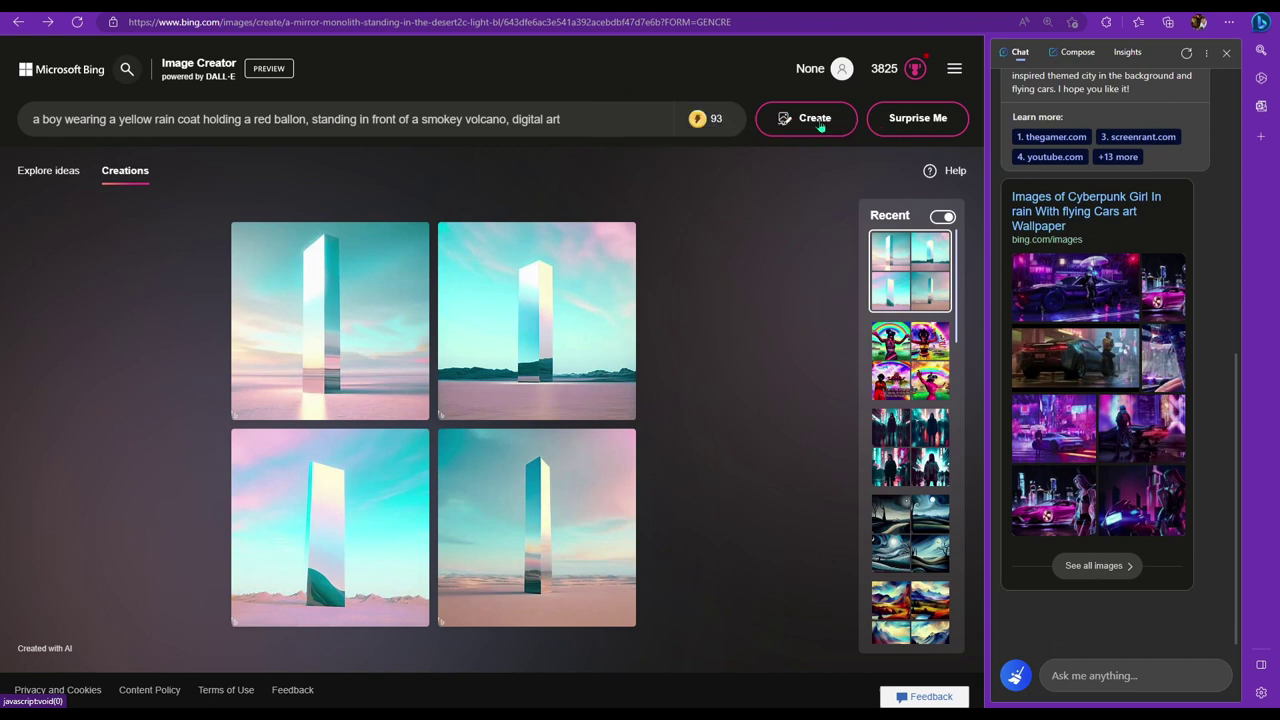
{"action": "left_click", "coordinate": [817, 124]}
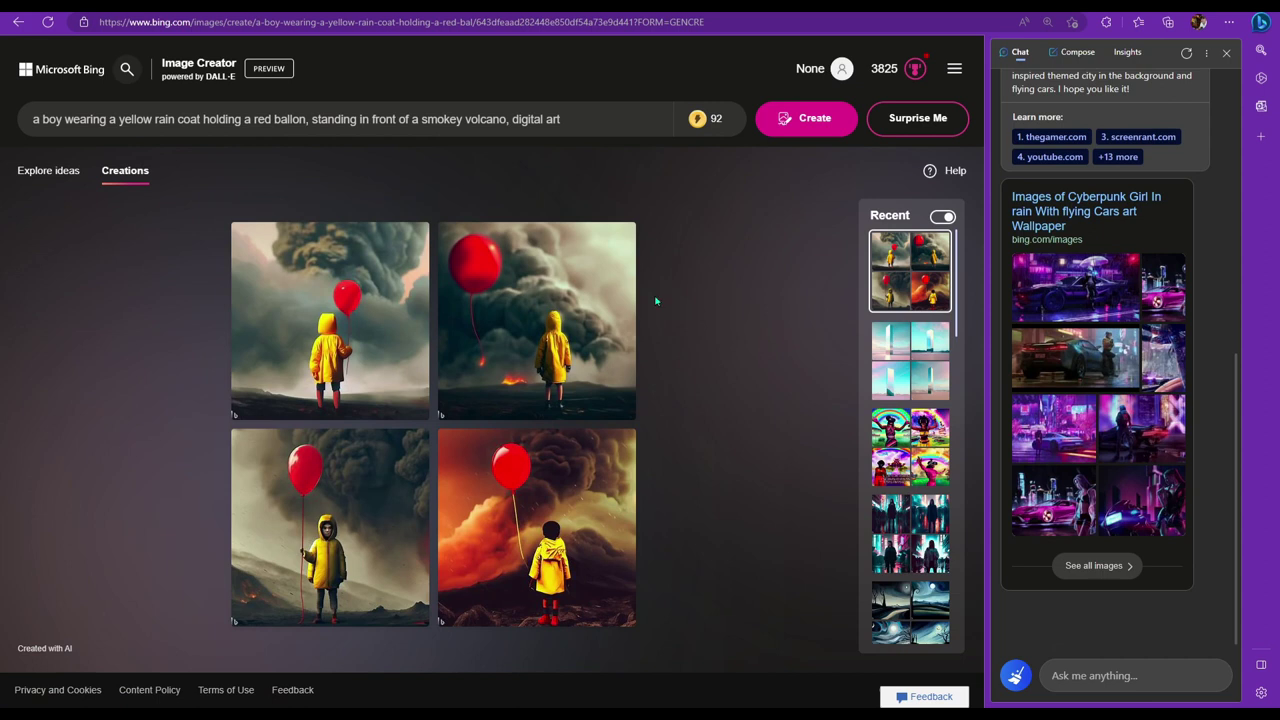
Enlarge each of the four images of the boy with the red balloon in turn and return to the results
{"action": "left_click", "coordinate": [560, 316]}
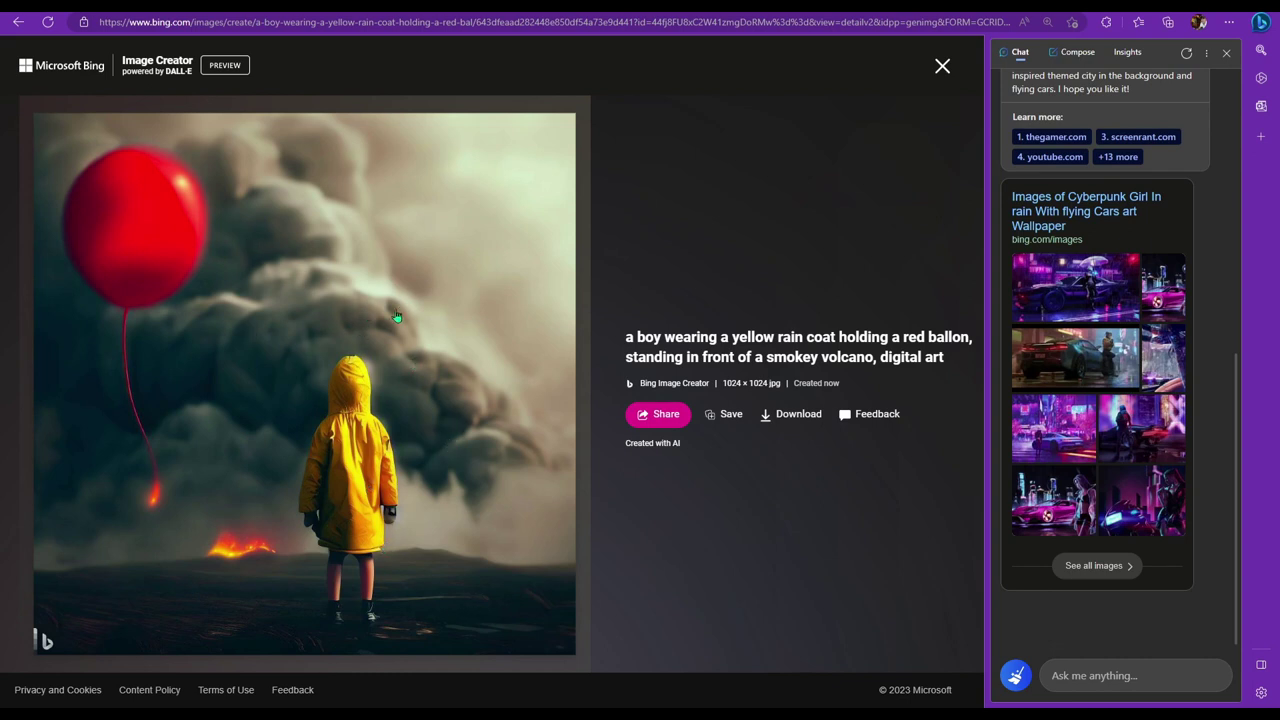
{"action": "left_click", "coordinate": [943, 65]}
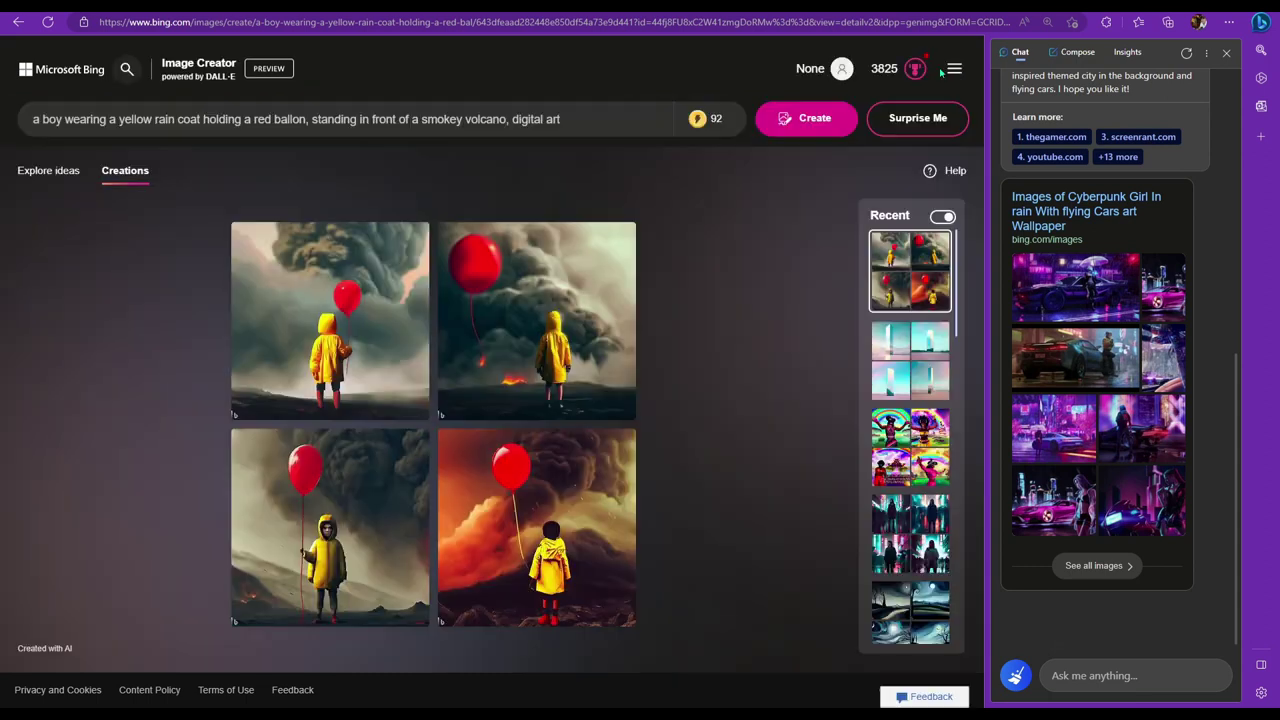
{"action": "left_click", "coordinate": [374, 533]}
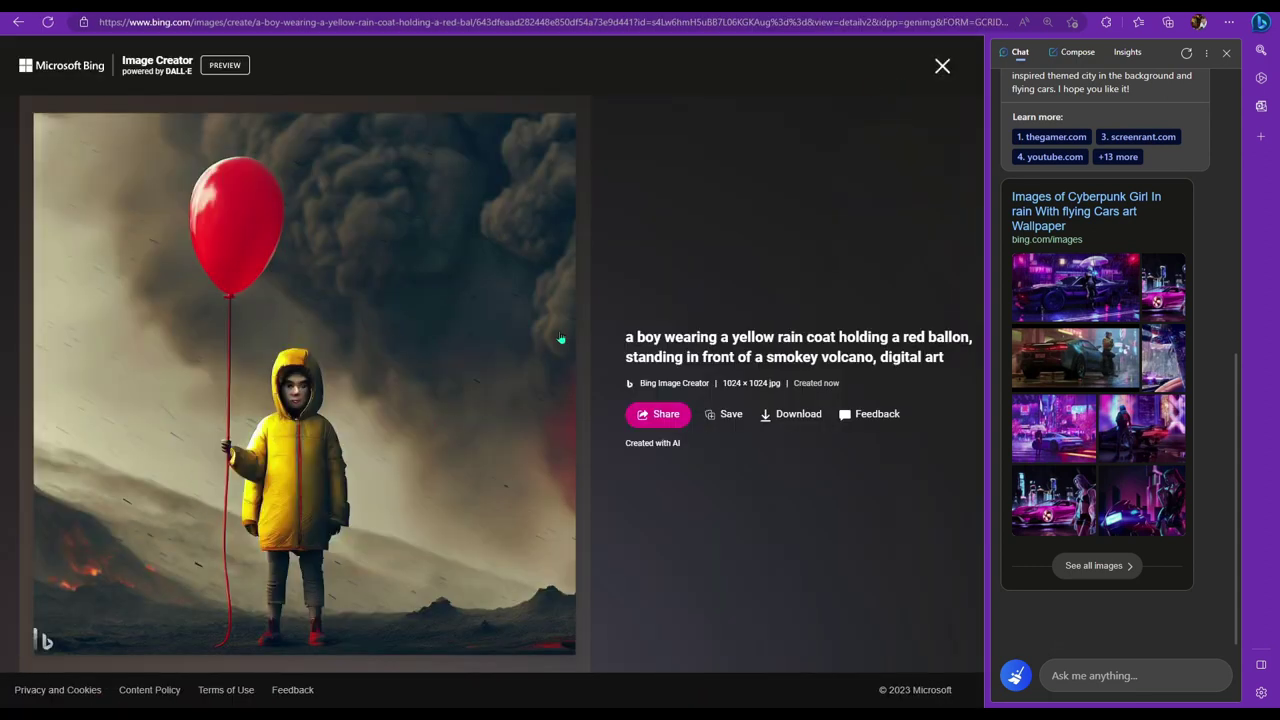
{"action": "left_click", "coordinate": [943, 66]}
{"action": "left_click", "coordinate": [371, 540]}
{"action": "left_click", "coordinate": [942, 67]}
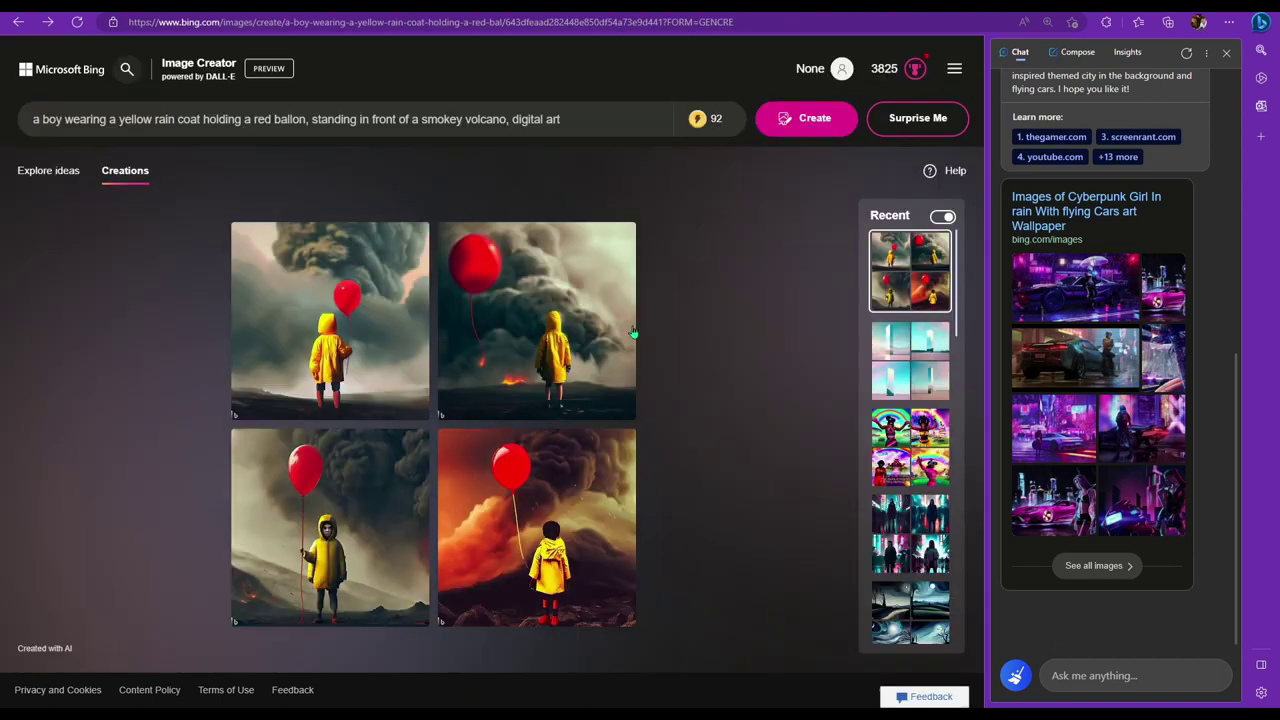
{"action": "left_click", "coordinate": [600, 500]}
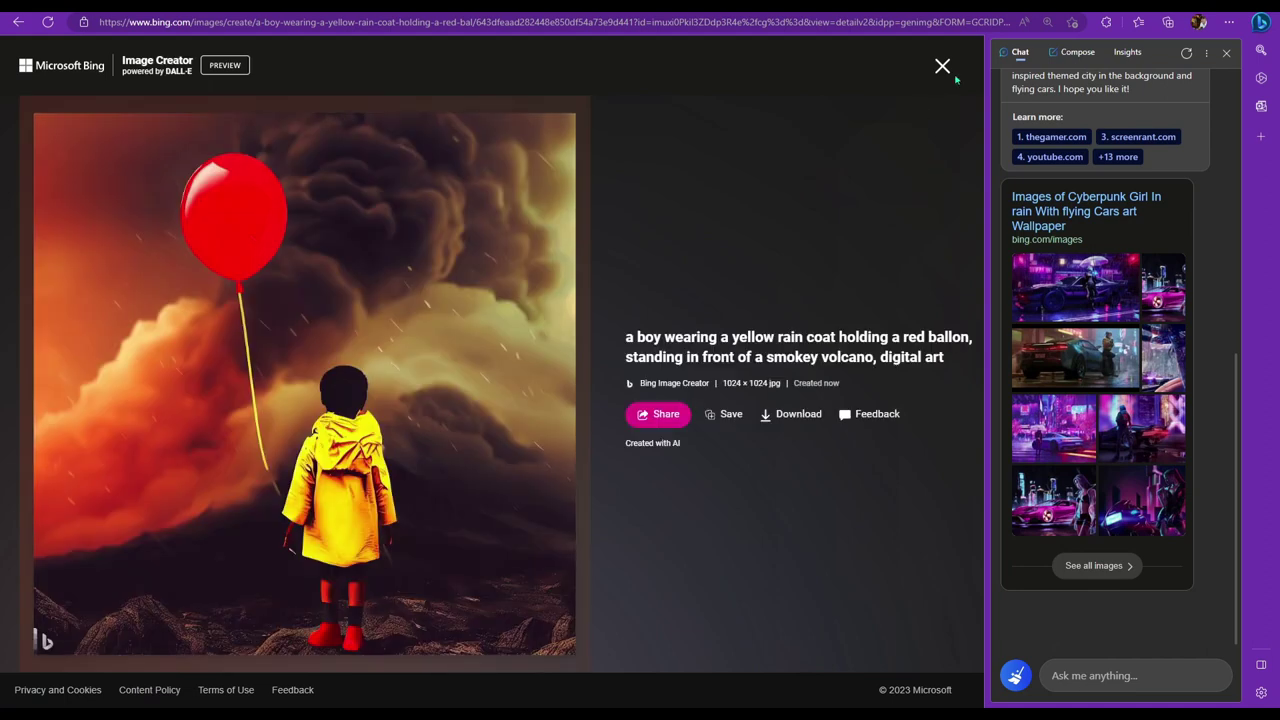
{"action": "left_click", "coordinate": [942, 67]}
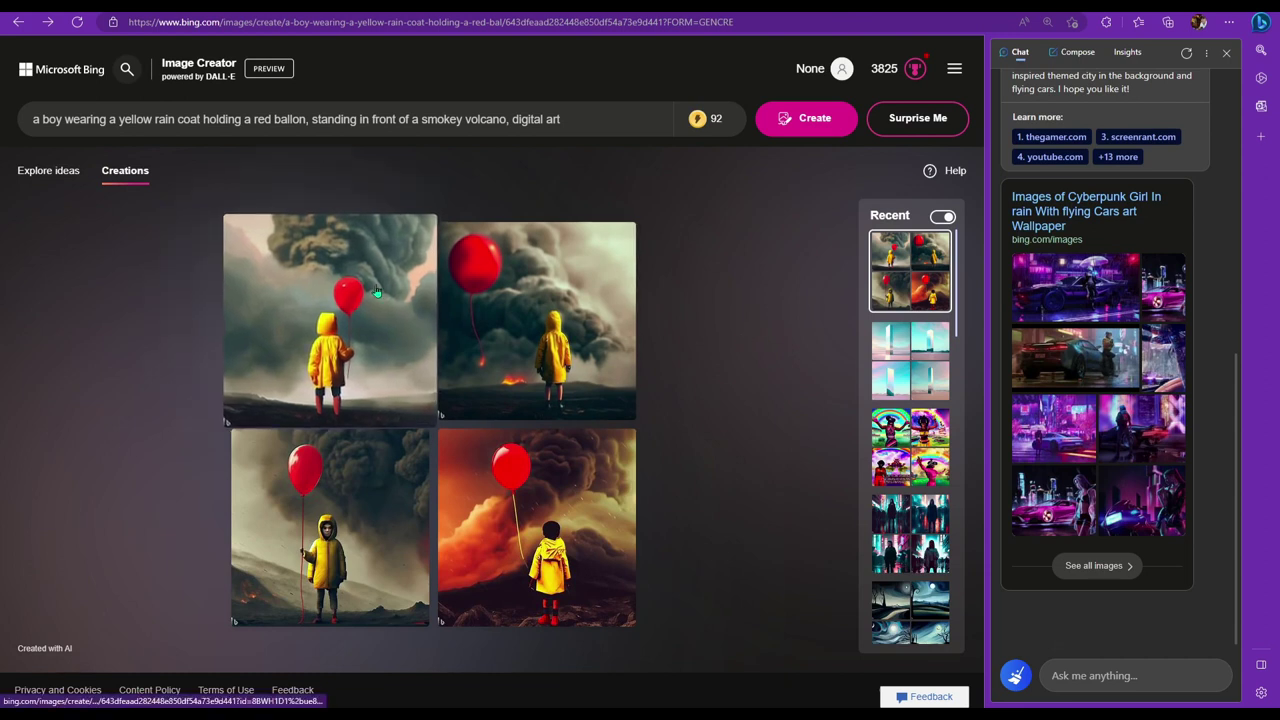
{"action": "left_click", "coordinate": [376, 292]}
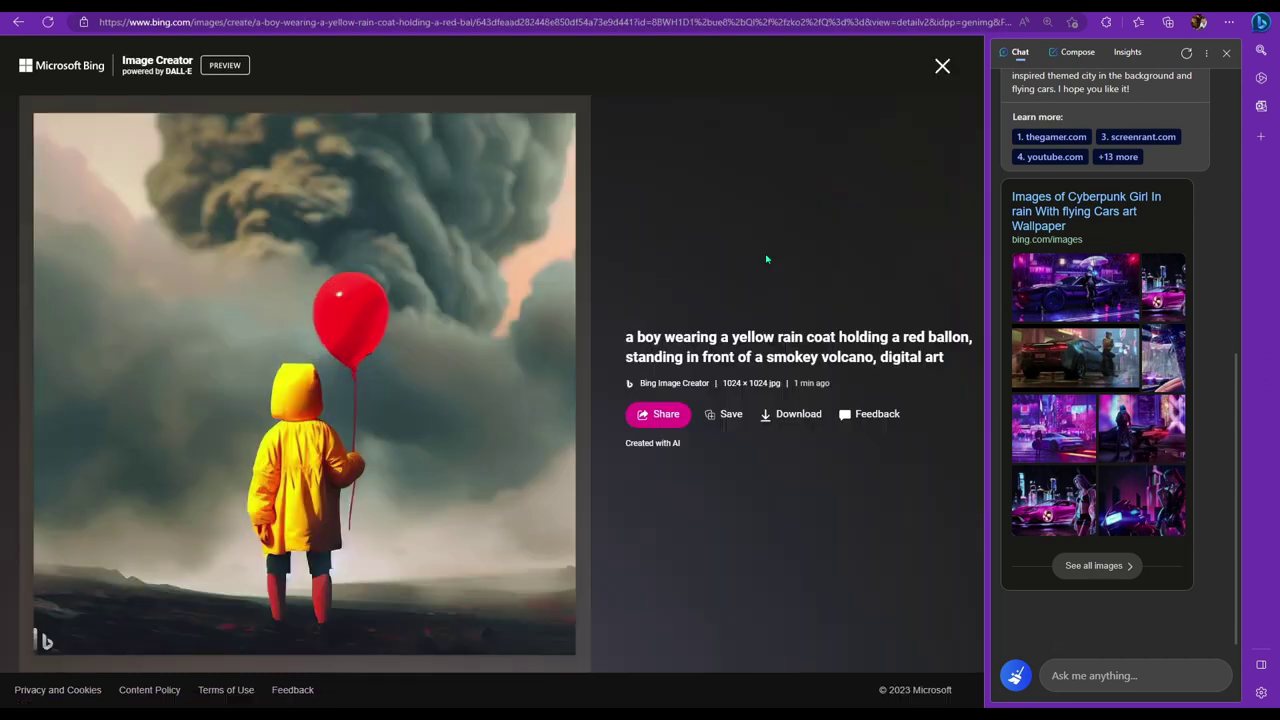
{"action": "left_click", "coordinate": [940, 68]}
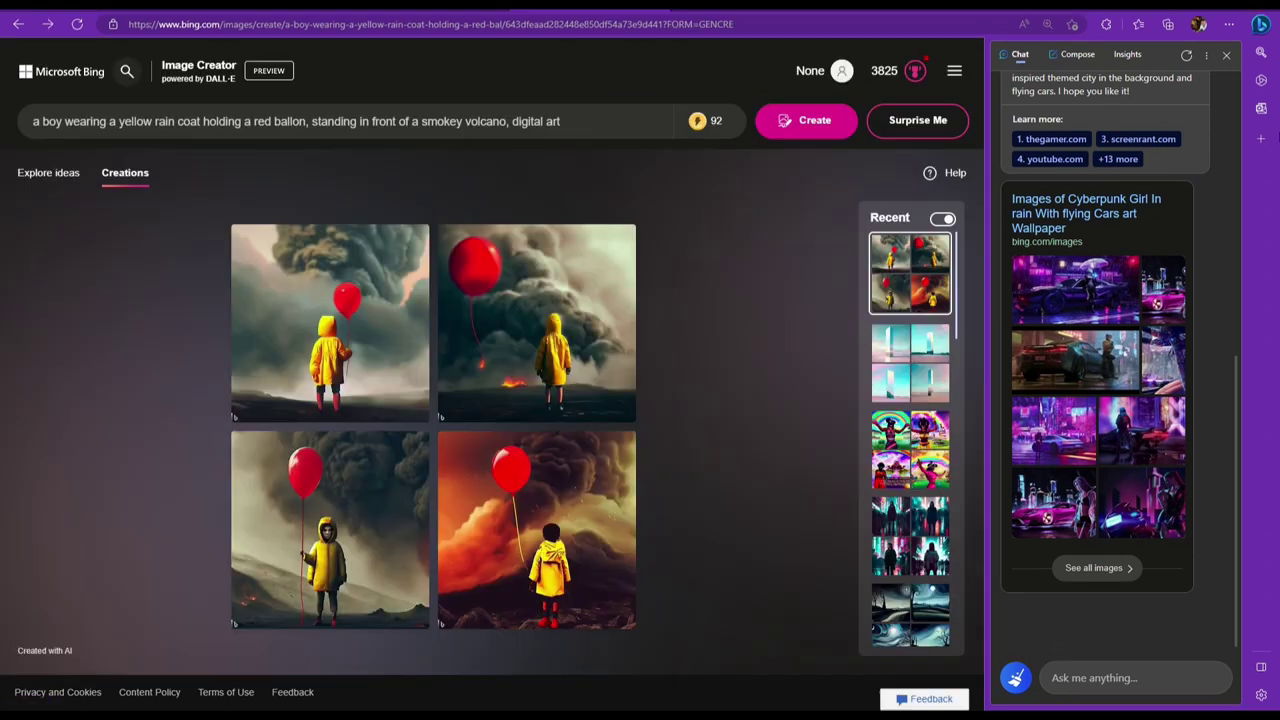
Replace the prompt with "Surreal landscape of a man standing in front of a portal to another dimension" and generate the images
{"action": "key", "text": "ctrl+a"}
{"action": "type", "text": "Surreal landscape of a man standing in front of a portal to another dimension"}
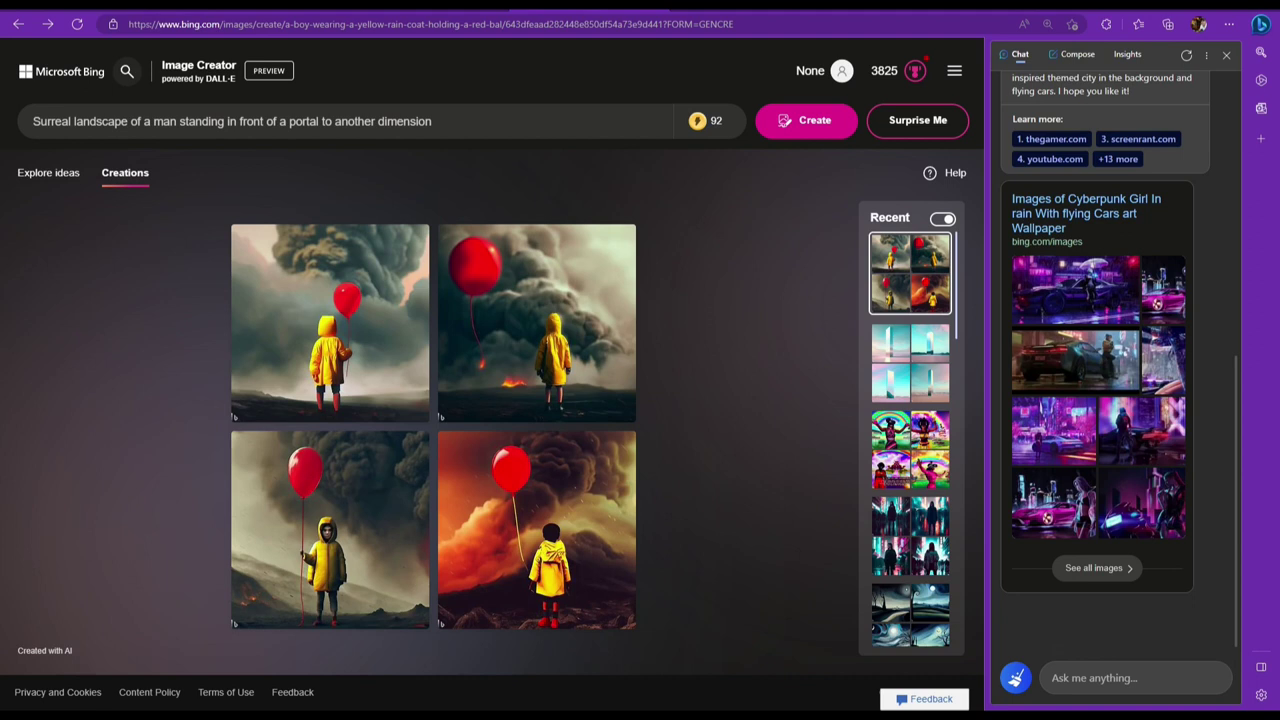
{"action": "key", "text": "Return"}
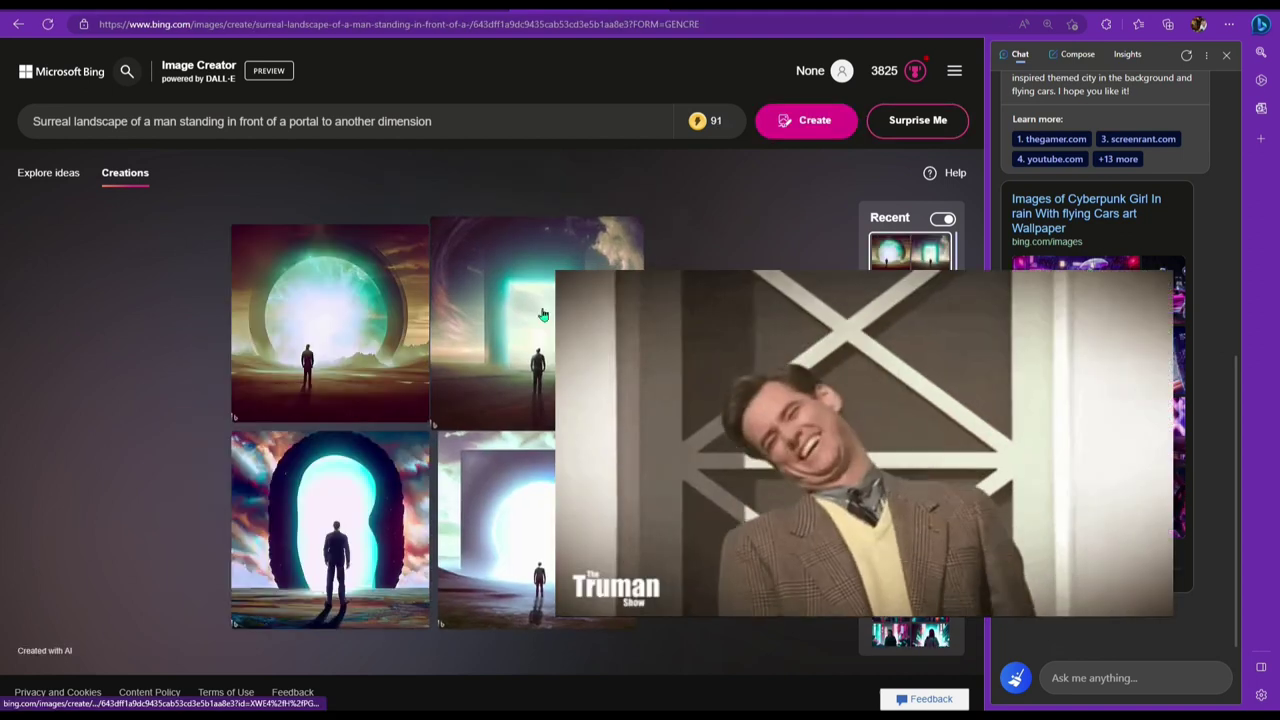
Enlarge the rectangular teal portal image and the white portal image with the square frame in turn, returning to the results each time
{"action": "left_click", "coordinate": [471, 400]}
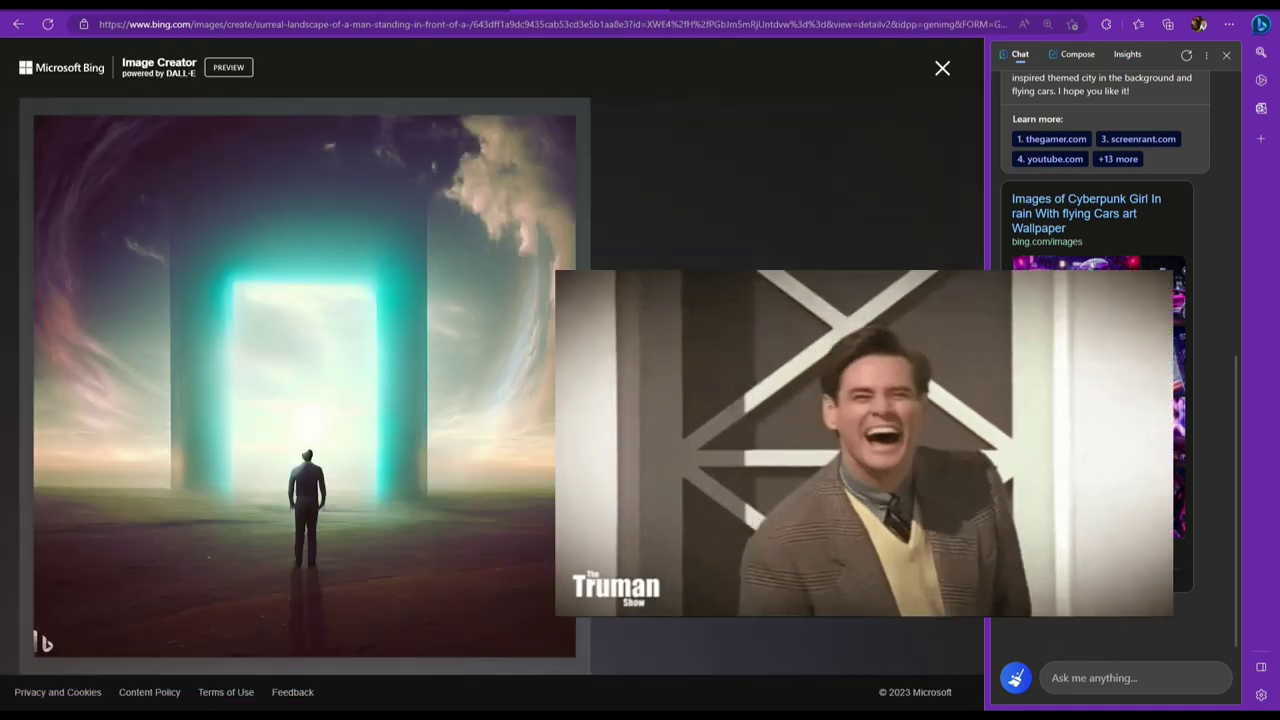
{"action": "left_click", "coordinate": [942, 69]}
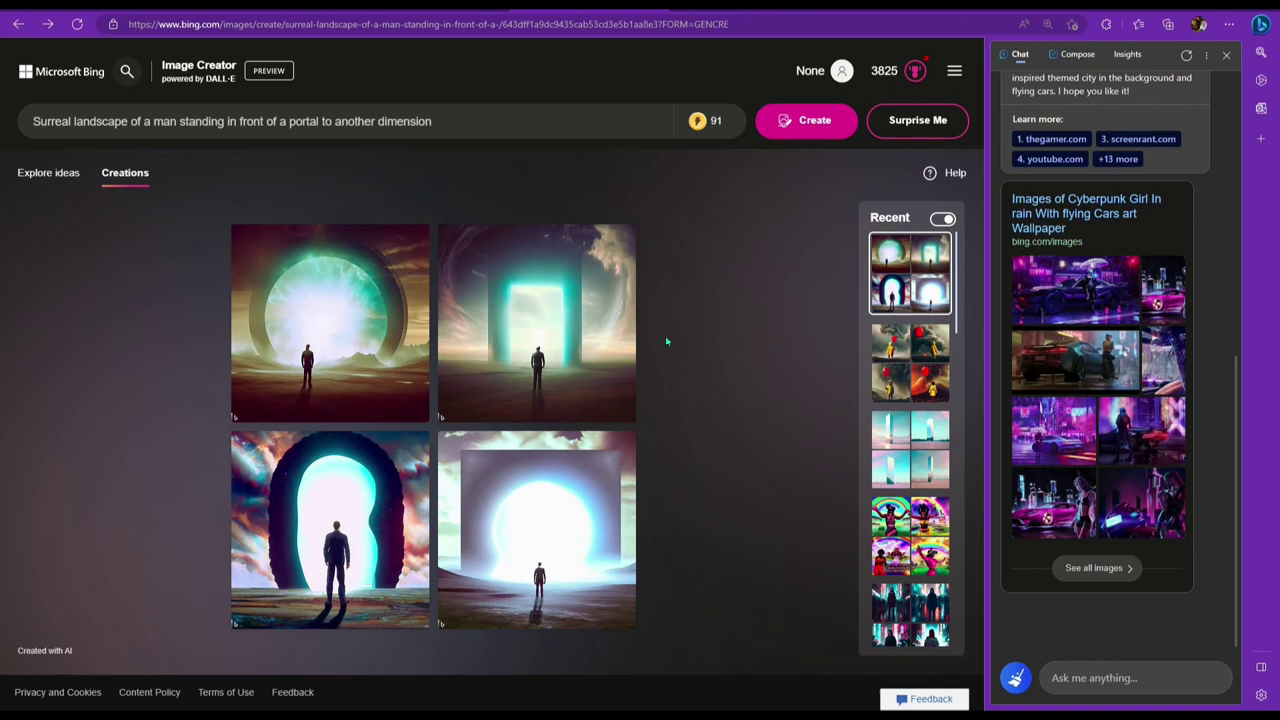
{"action": "left_click", "coordinate": [564, 524]}
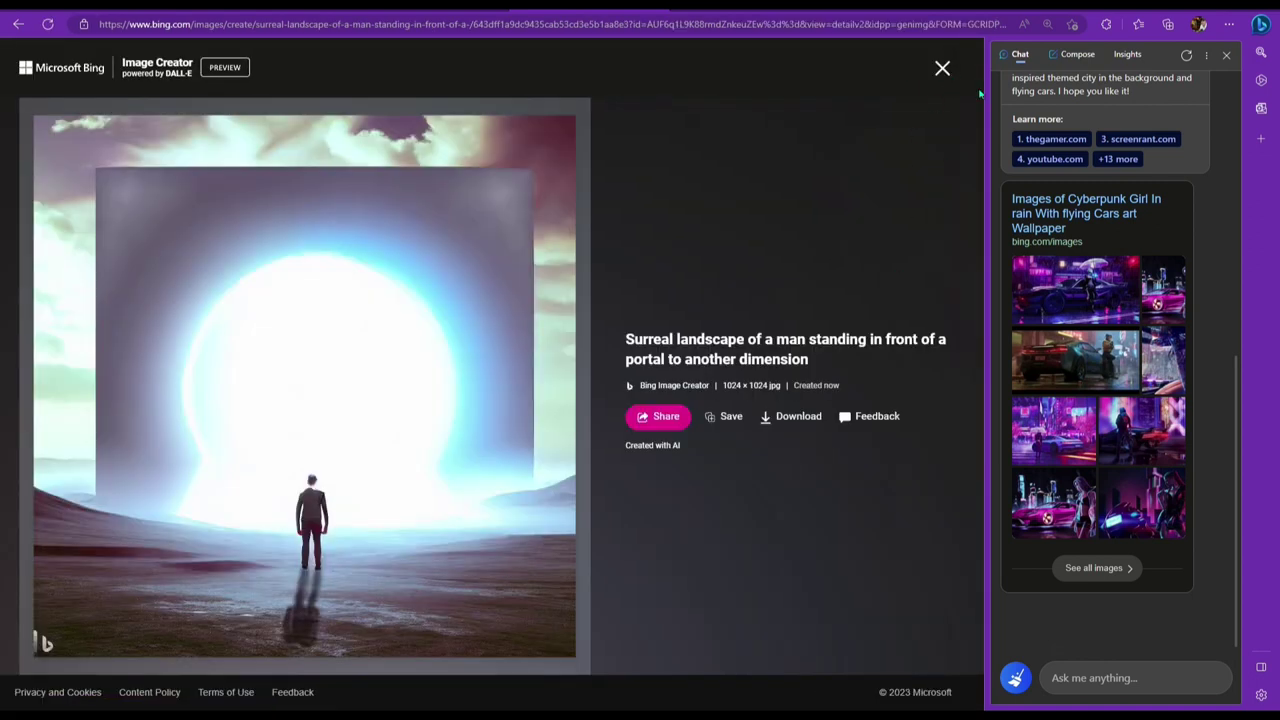
{"action": "left_click", "coordinate": [942, 68]}
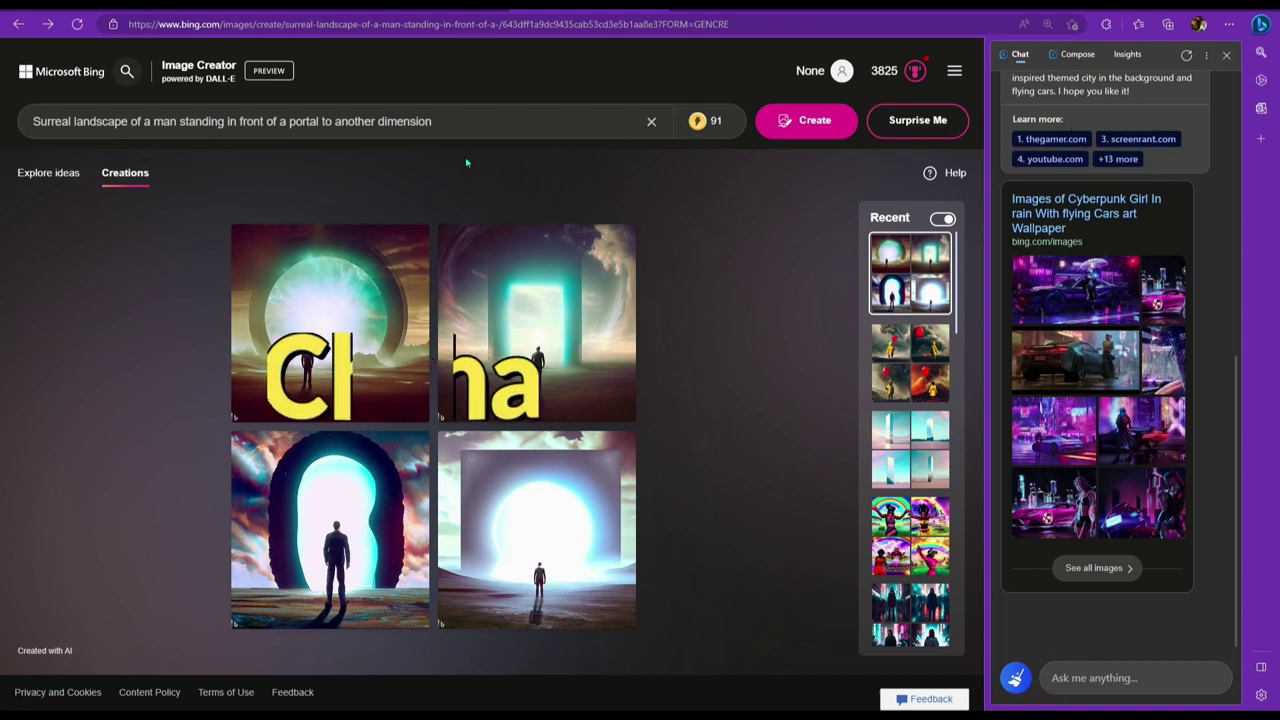
Switch to the Bing chat page and write the prompt "create a landscape painted by picasso and tim burton"
{"action": "left_click", "coordinate": [812, 172]}
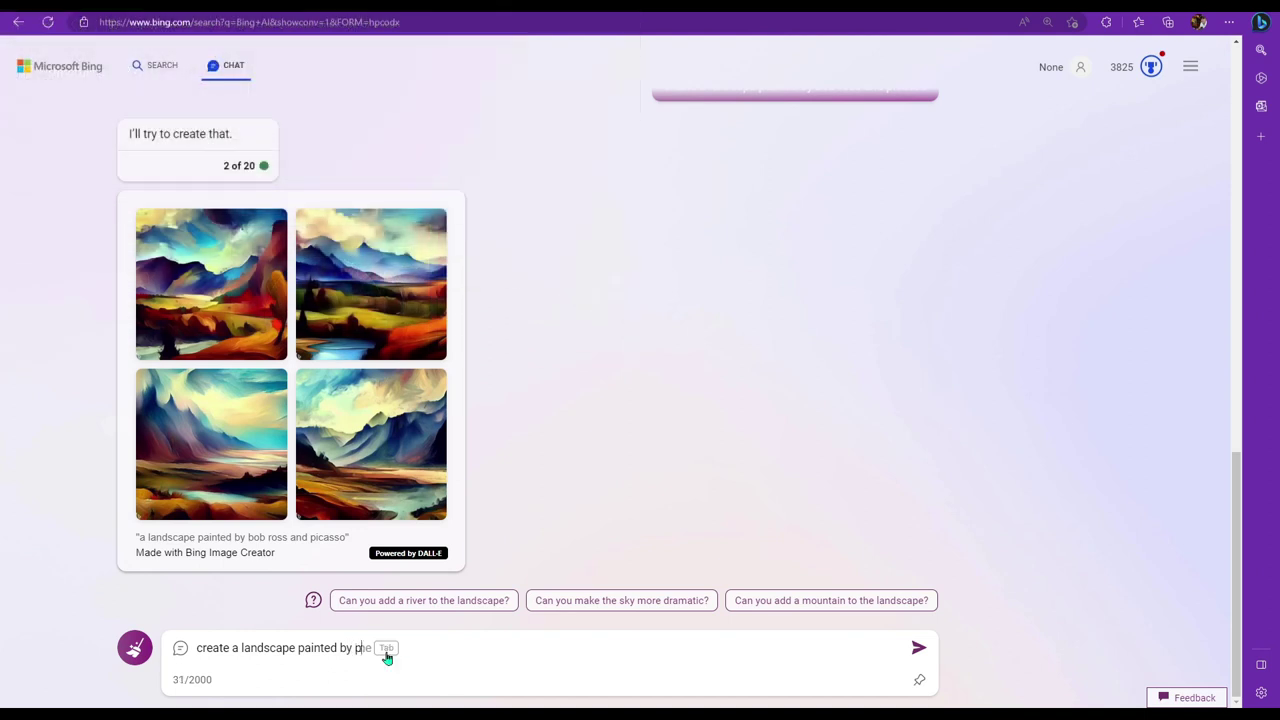
{"action": "type", "text": "icasso a"}
{"action": "type", "text": "nd tim burton"}
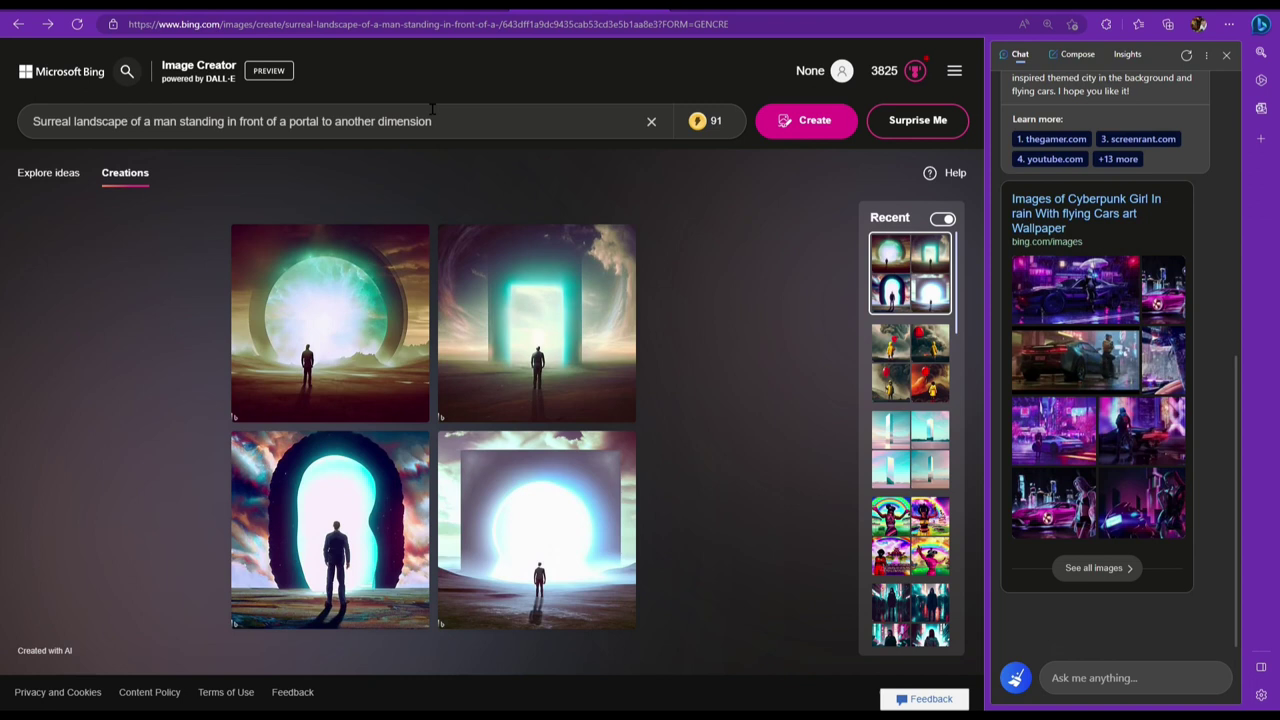
Place the text cursor at the end of the surreal portal landscape prompt in Image Creator
{"action": "left_click", "coordinate": [562, 115]}
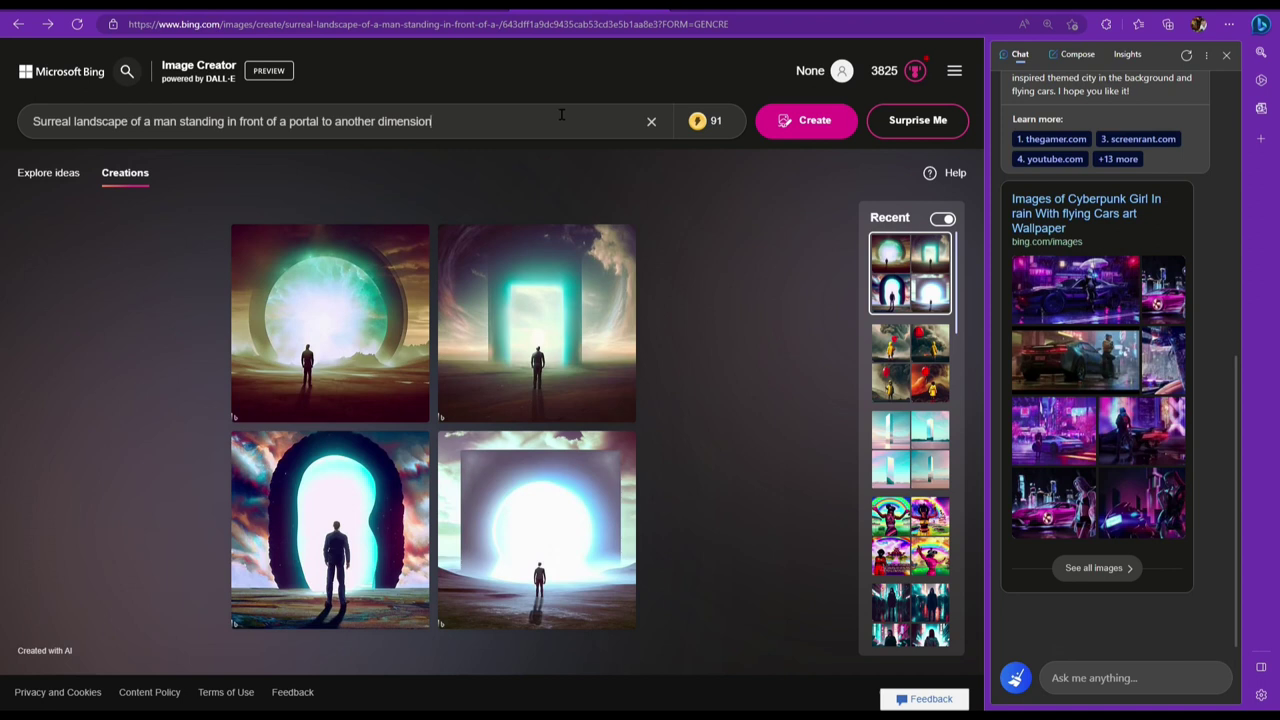